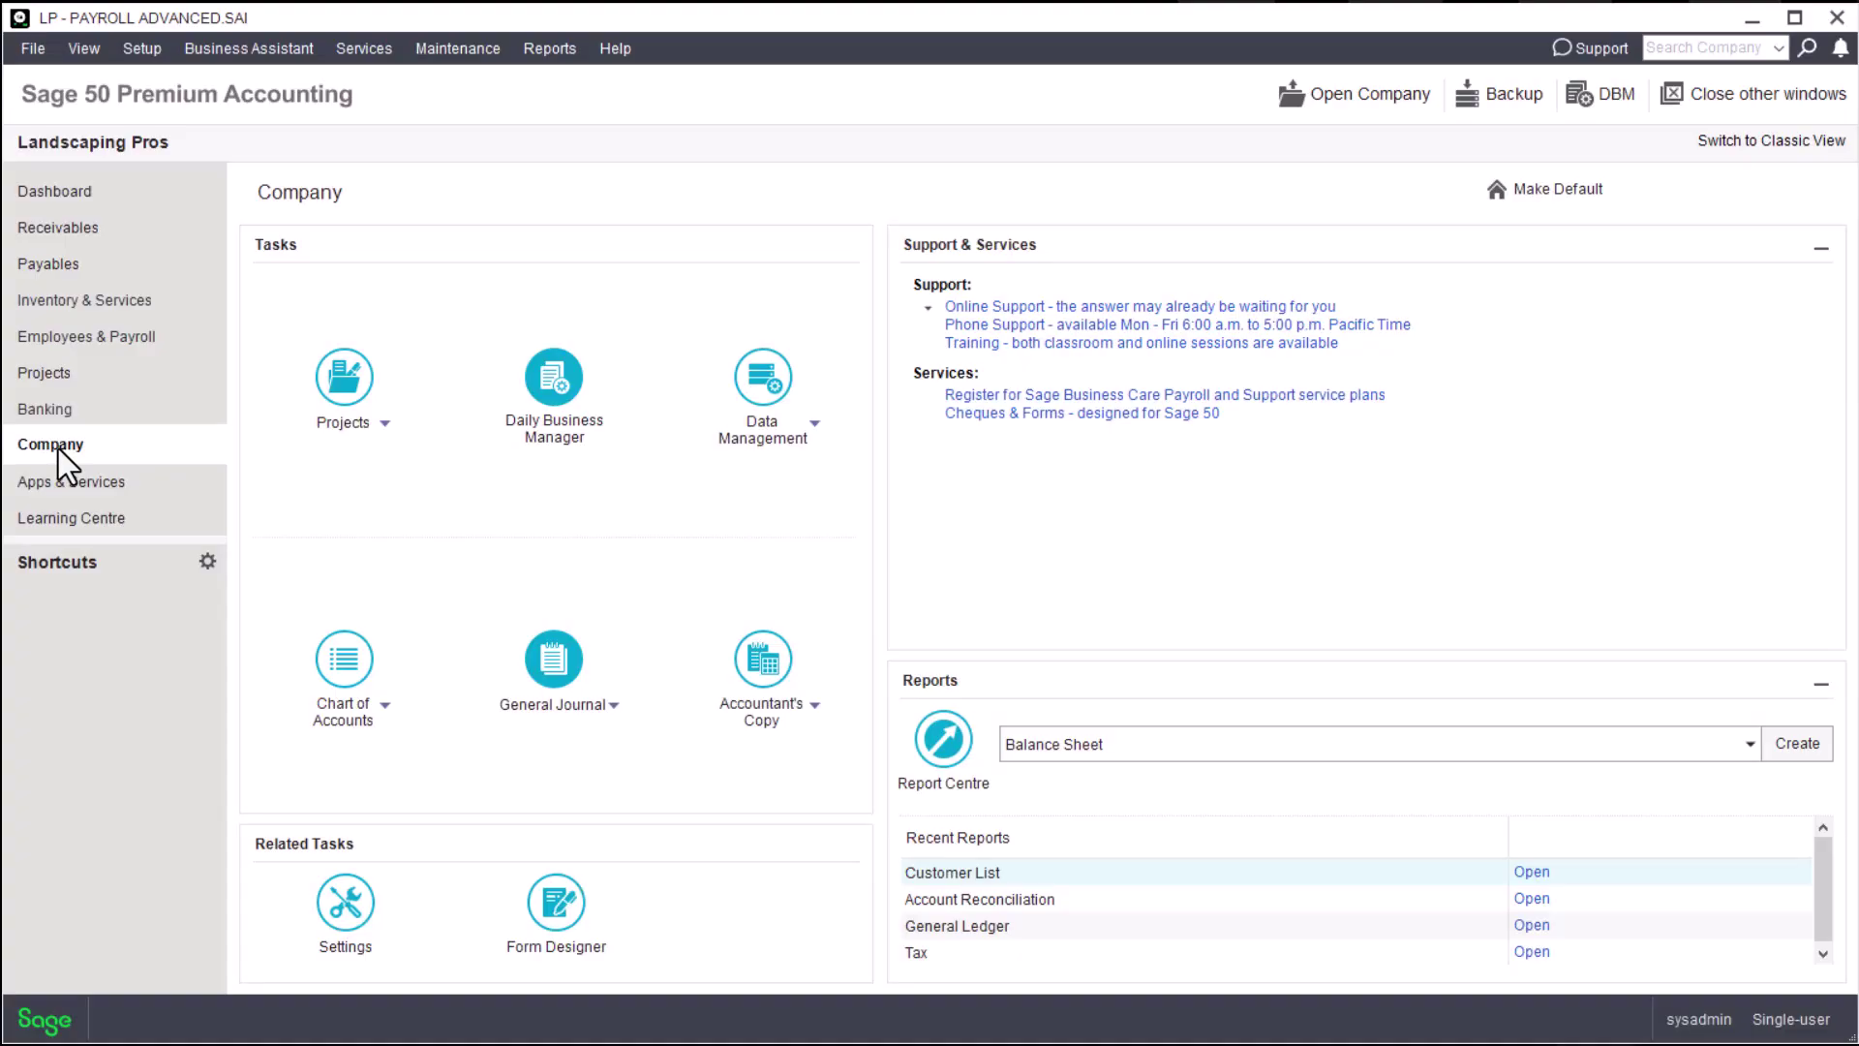
Review the company information, then the first employee's T4 and RL-1 Reporting details
{"action": "left_click", "coordinate": [362, 926]}
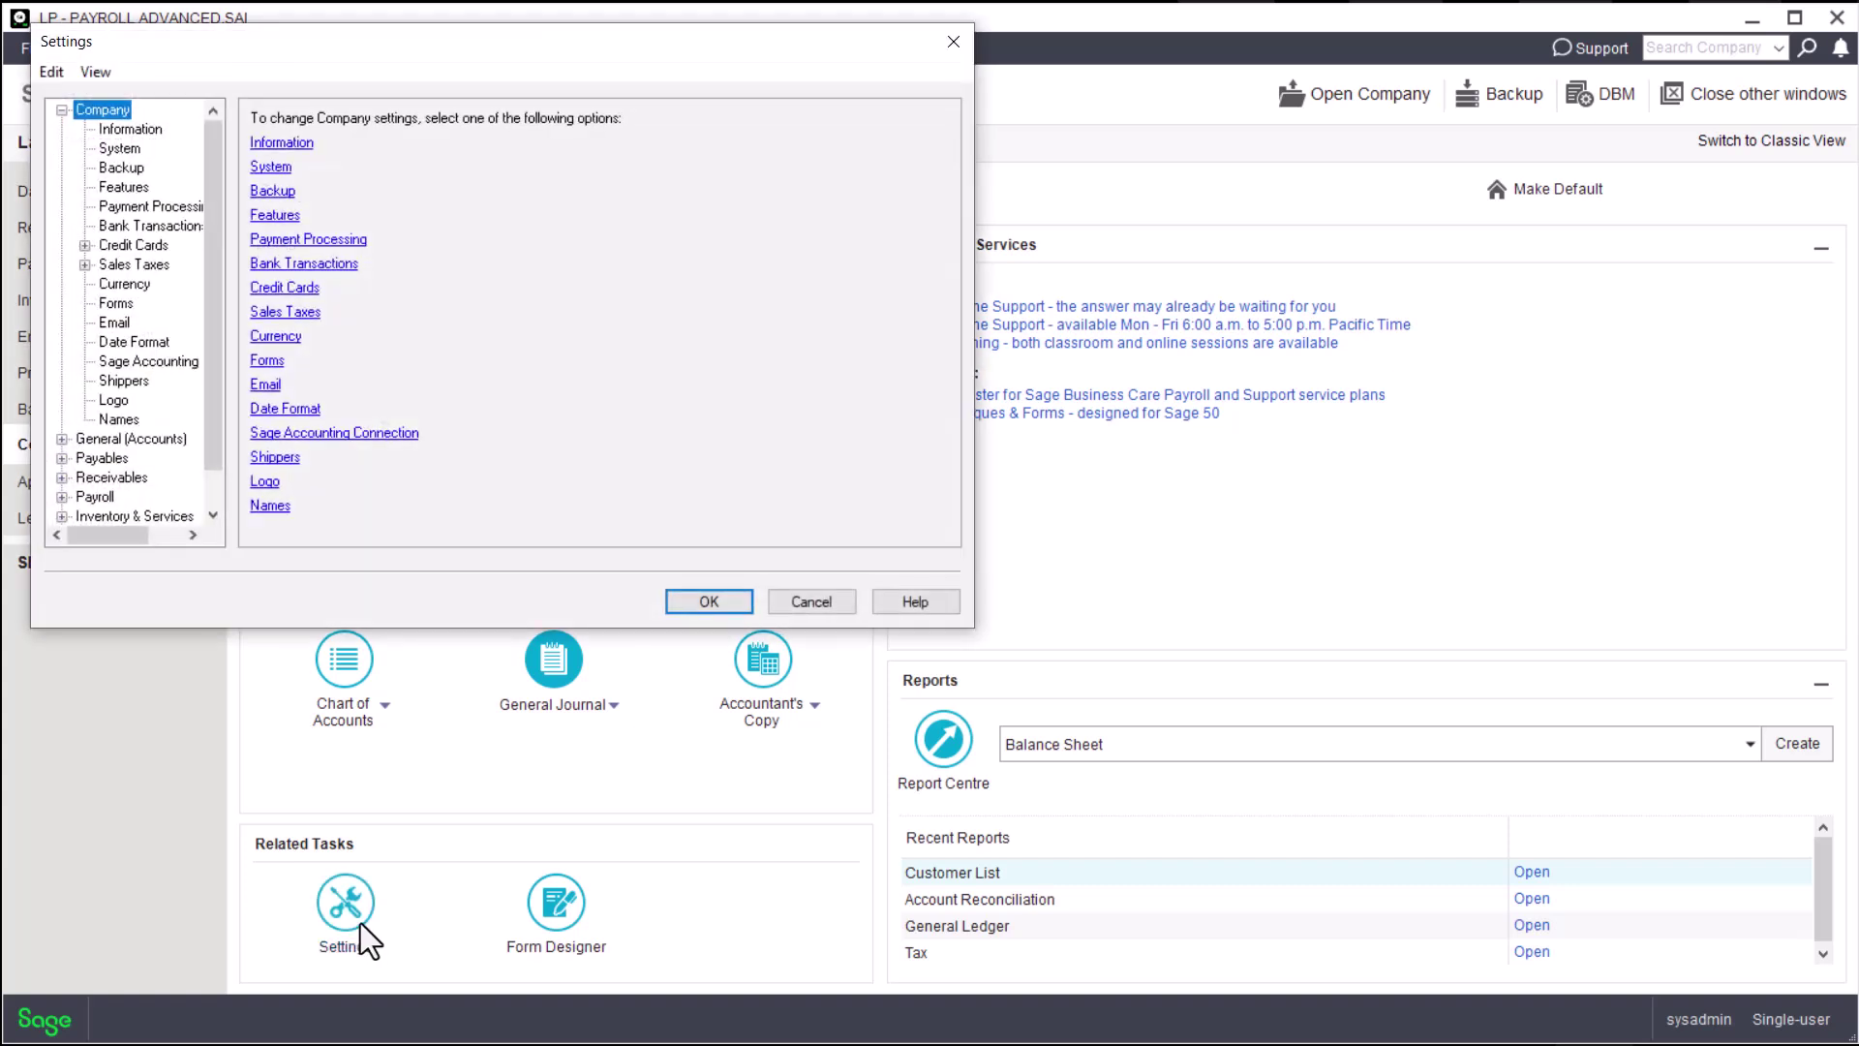
{"action": "left_click", "coordinate": [128, 135]}
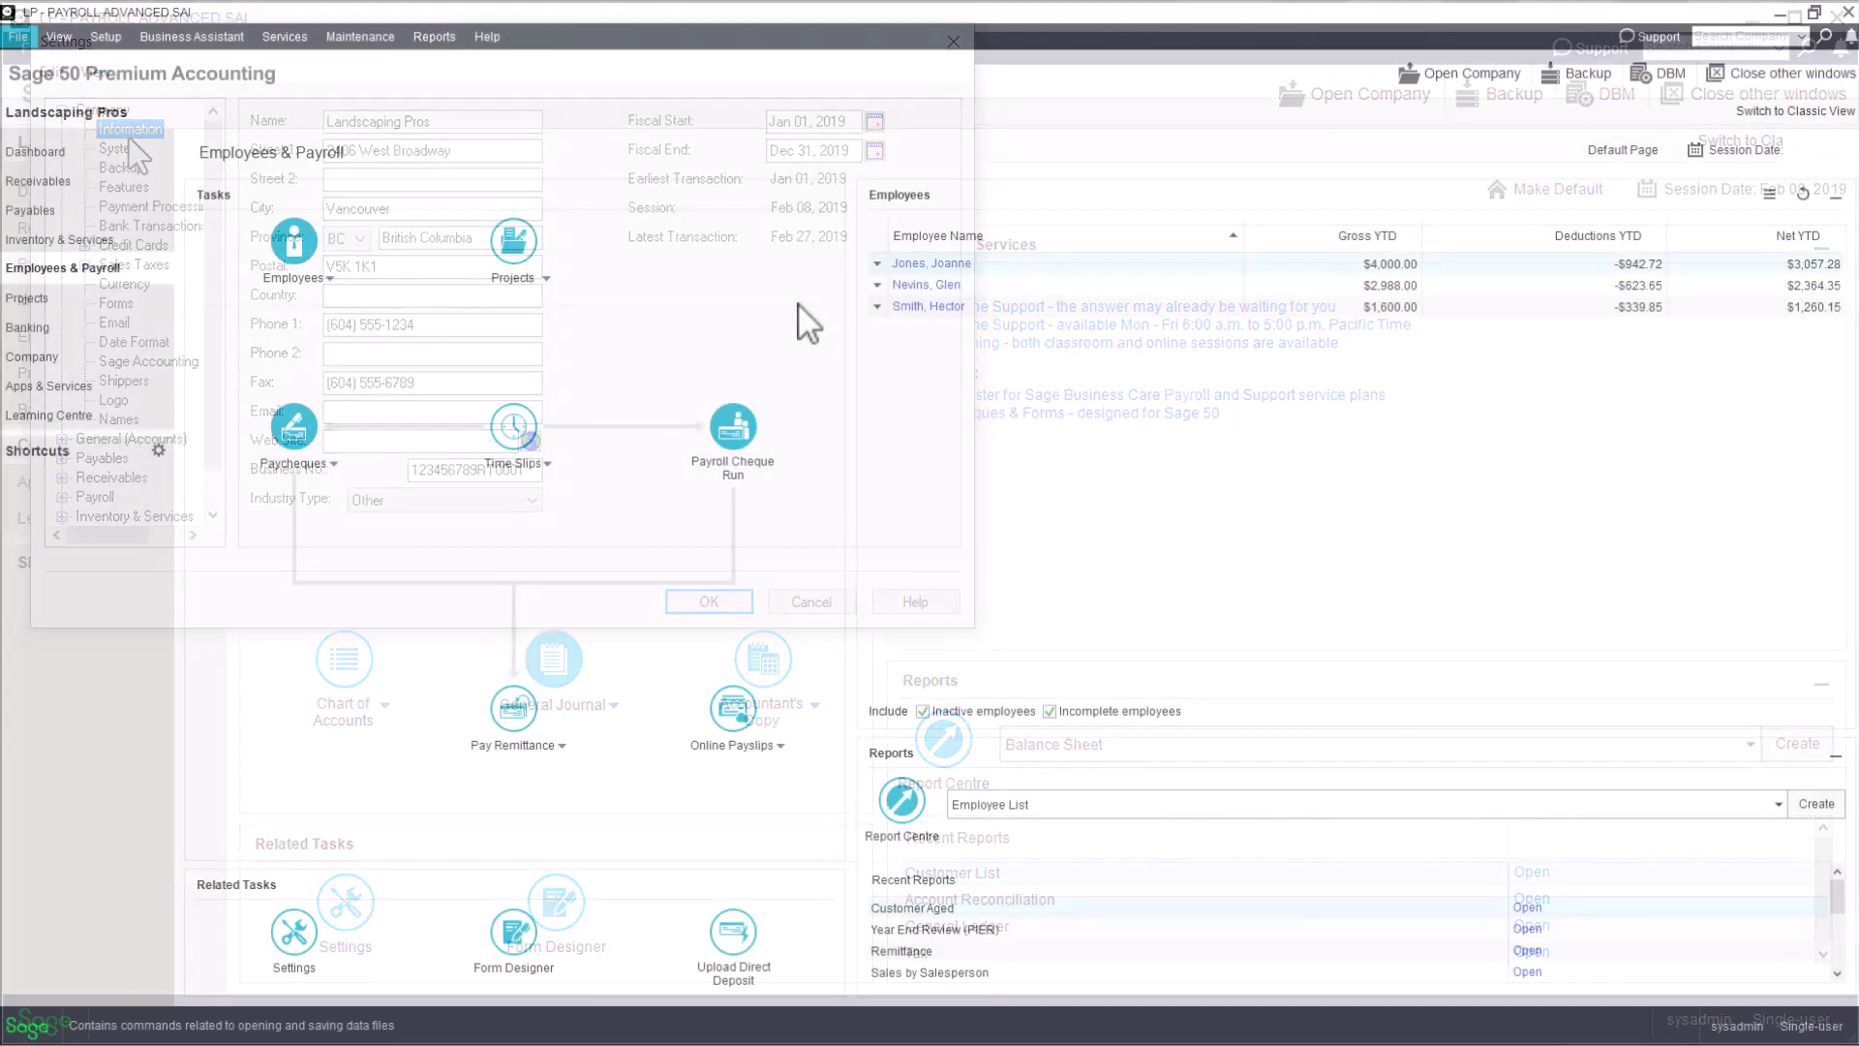
{"action": "left_click", "coordinate": [909, 264]}
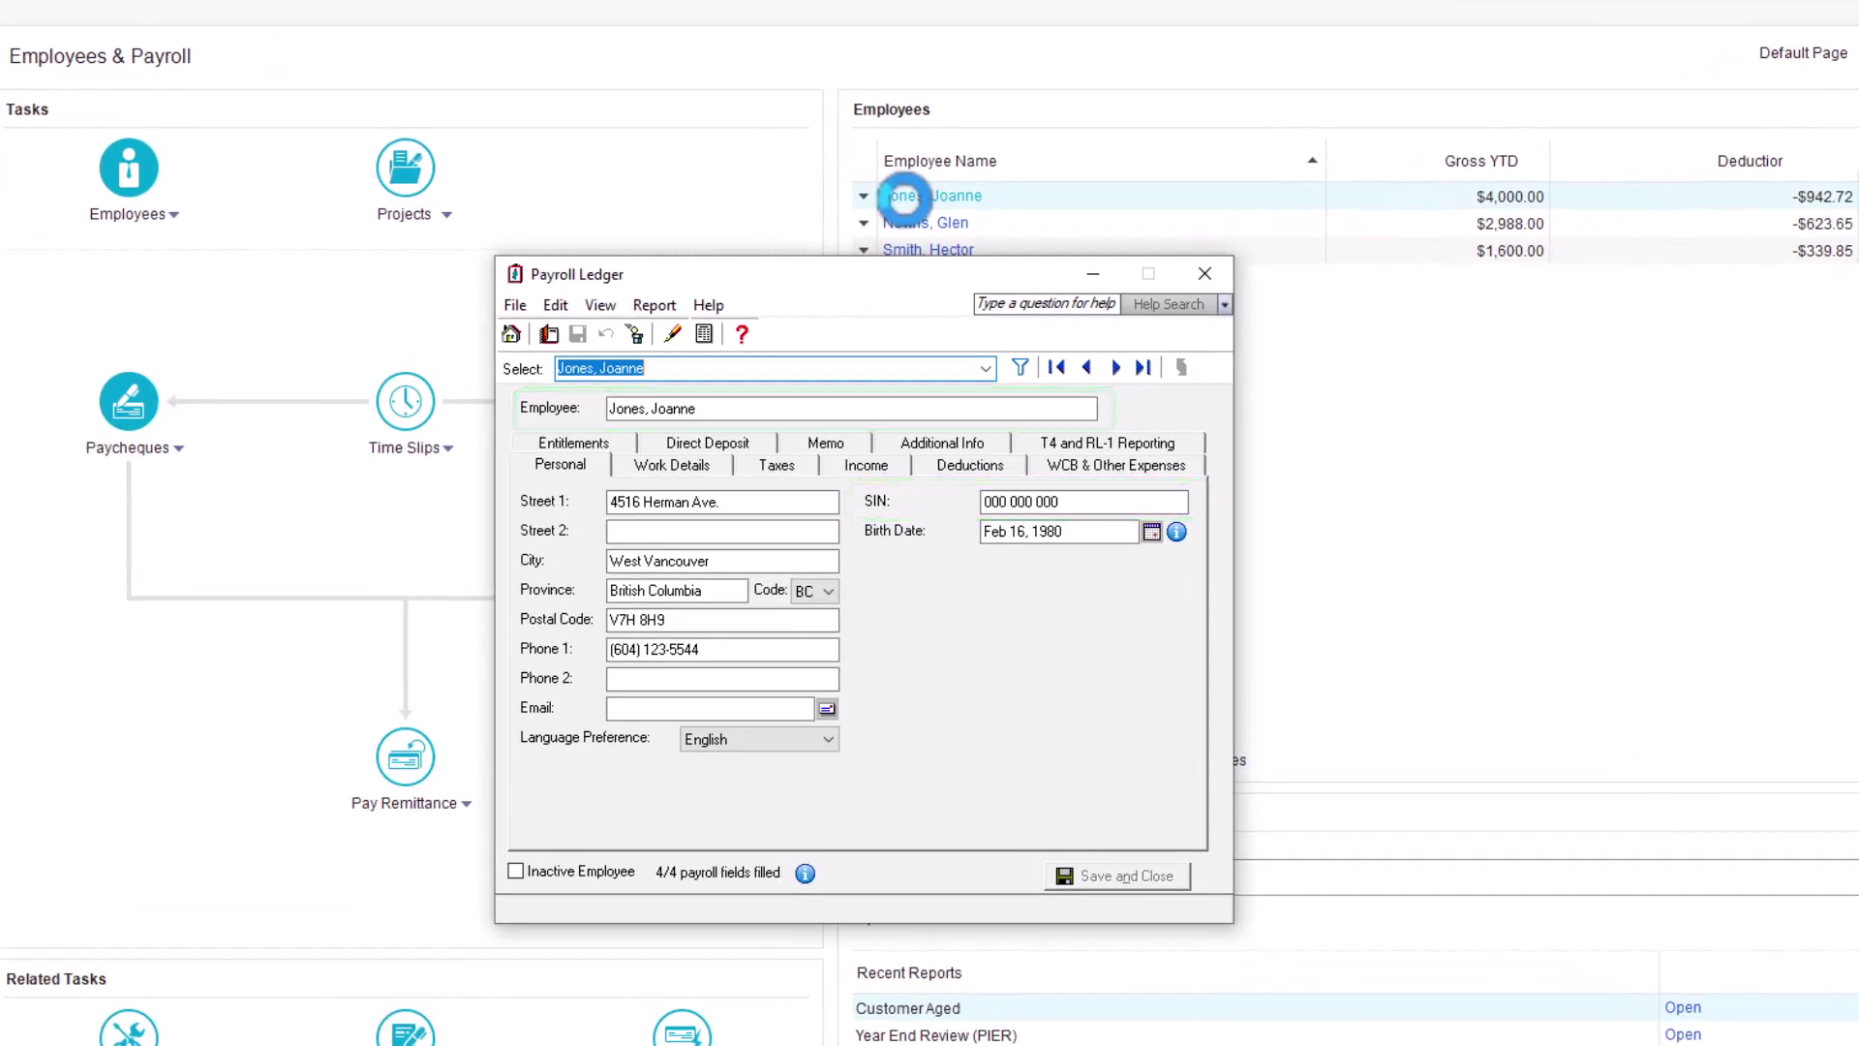
{"action": "left_click", "coordinate": [1127, 450]}
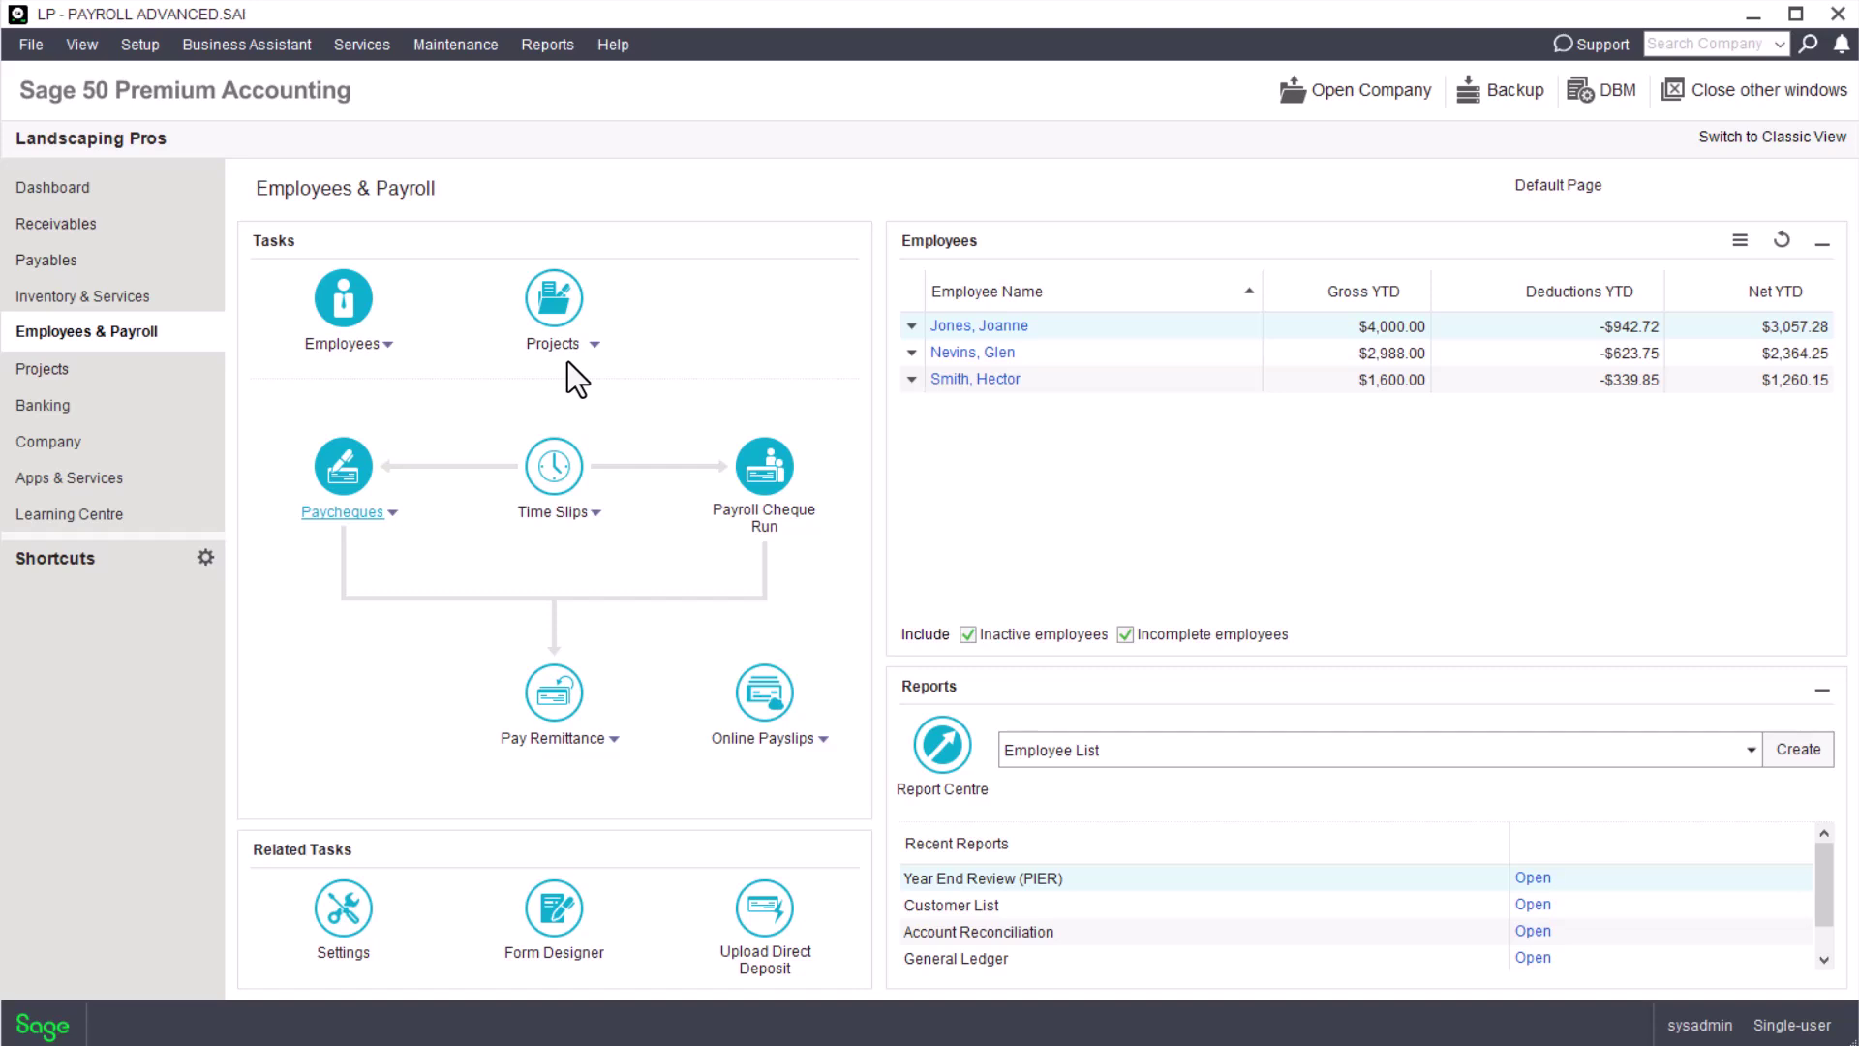
Set the Federal Payroll T4 Slips and T4 Summary form types to plain-paper laser & inkjet
{"action": "left_click", "coordinate": [134, 43]}
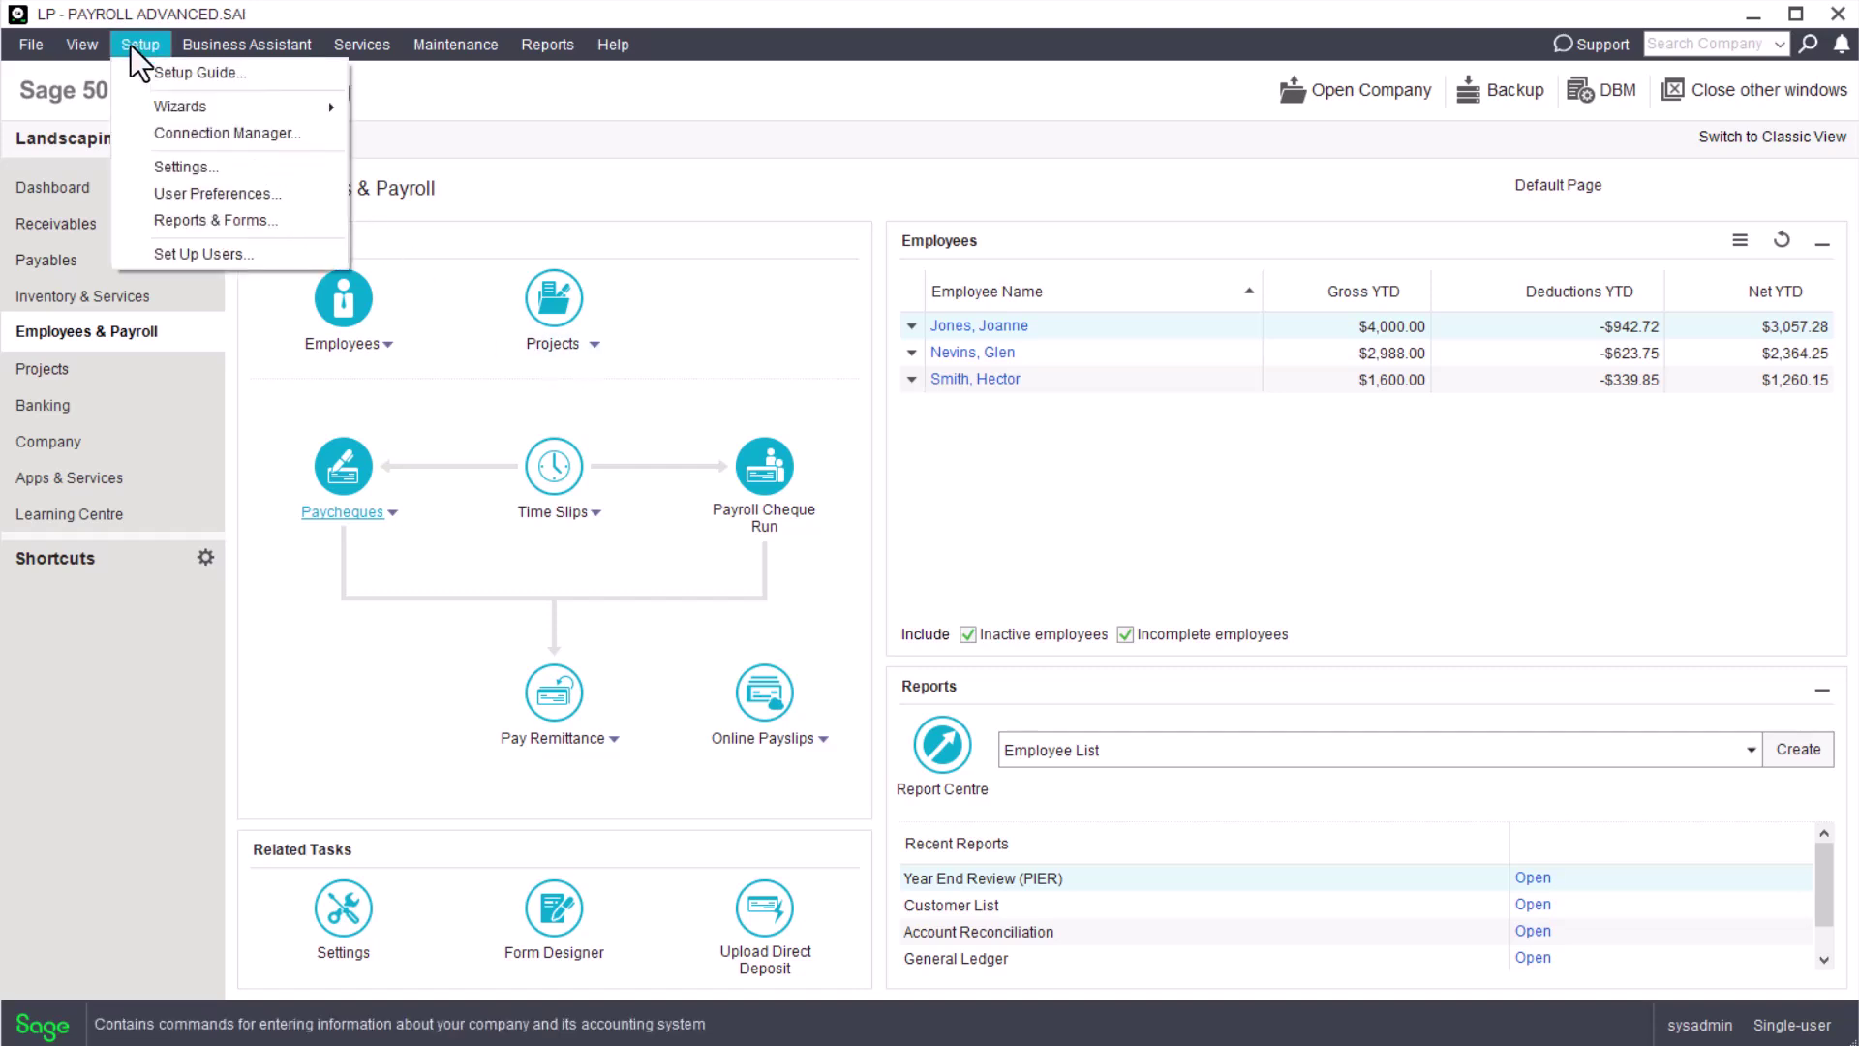
{"action": "left_click", "coordinate": [182, 221]}
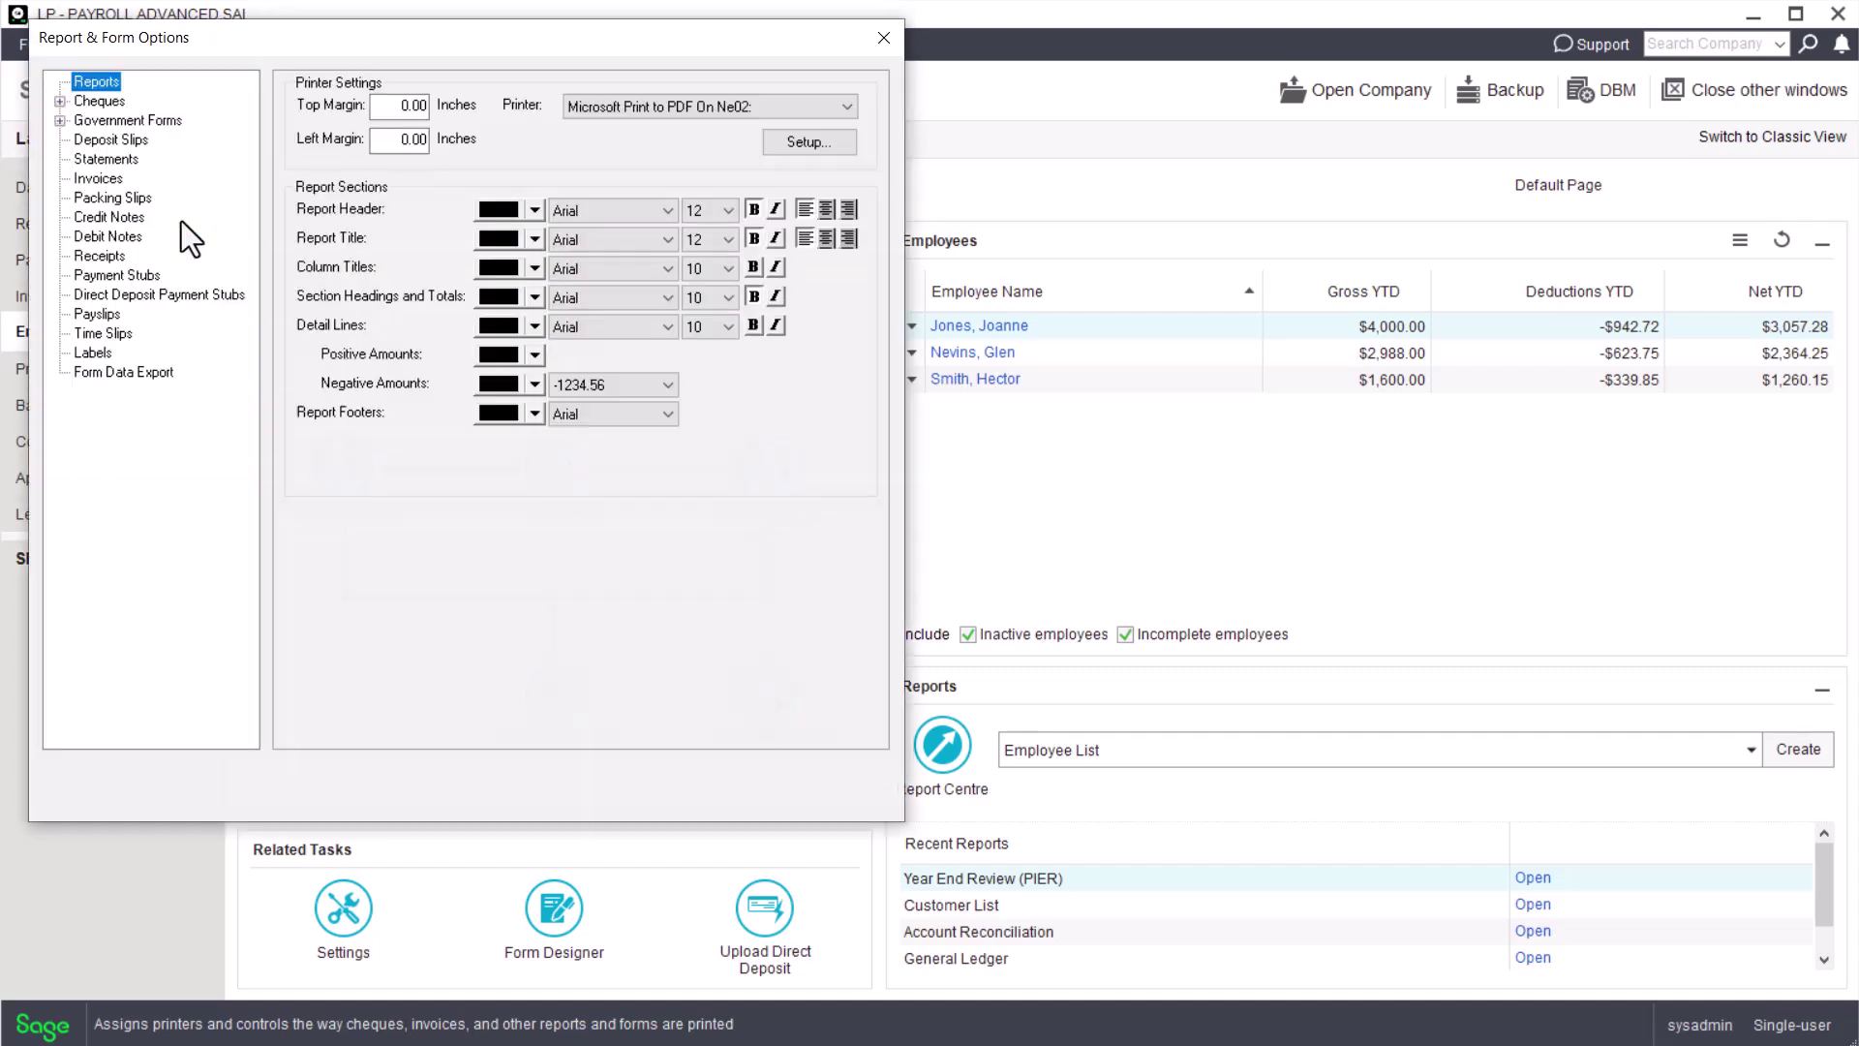
{"action": "left_click", "coordinate": [59, 120]}
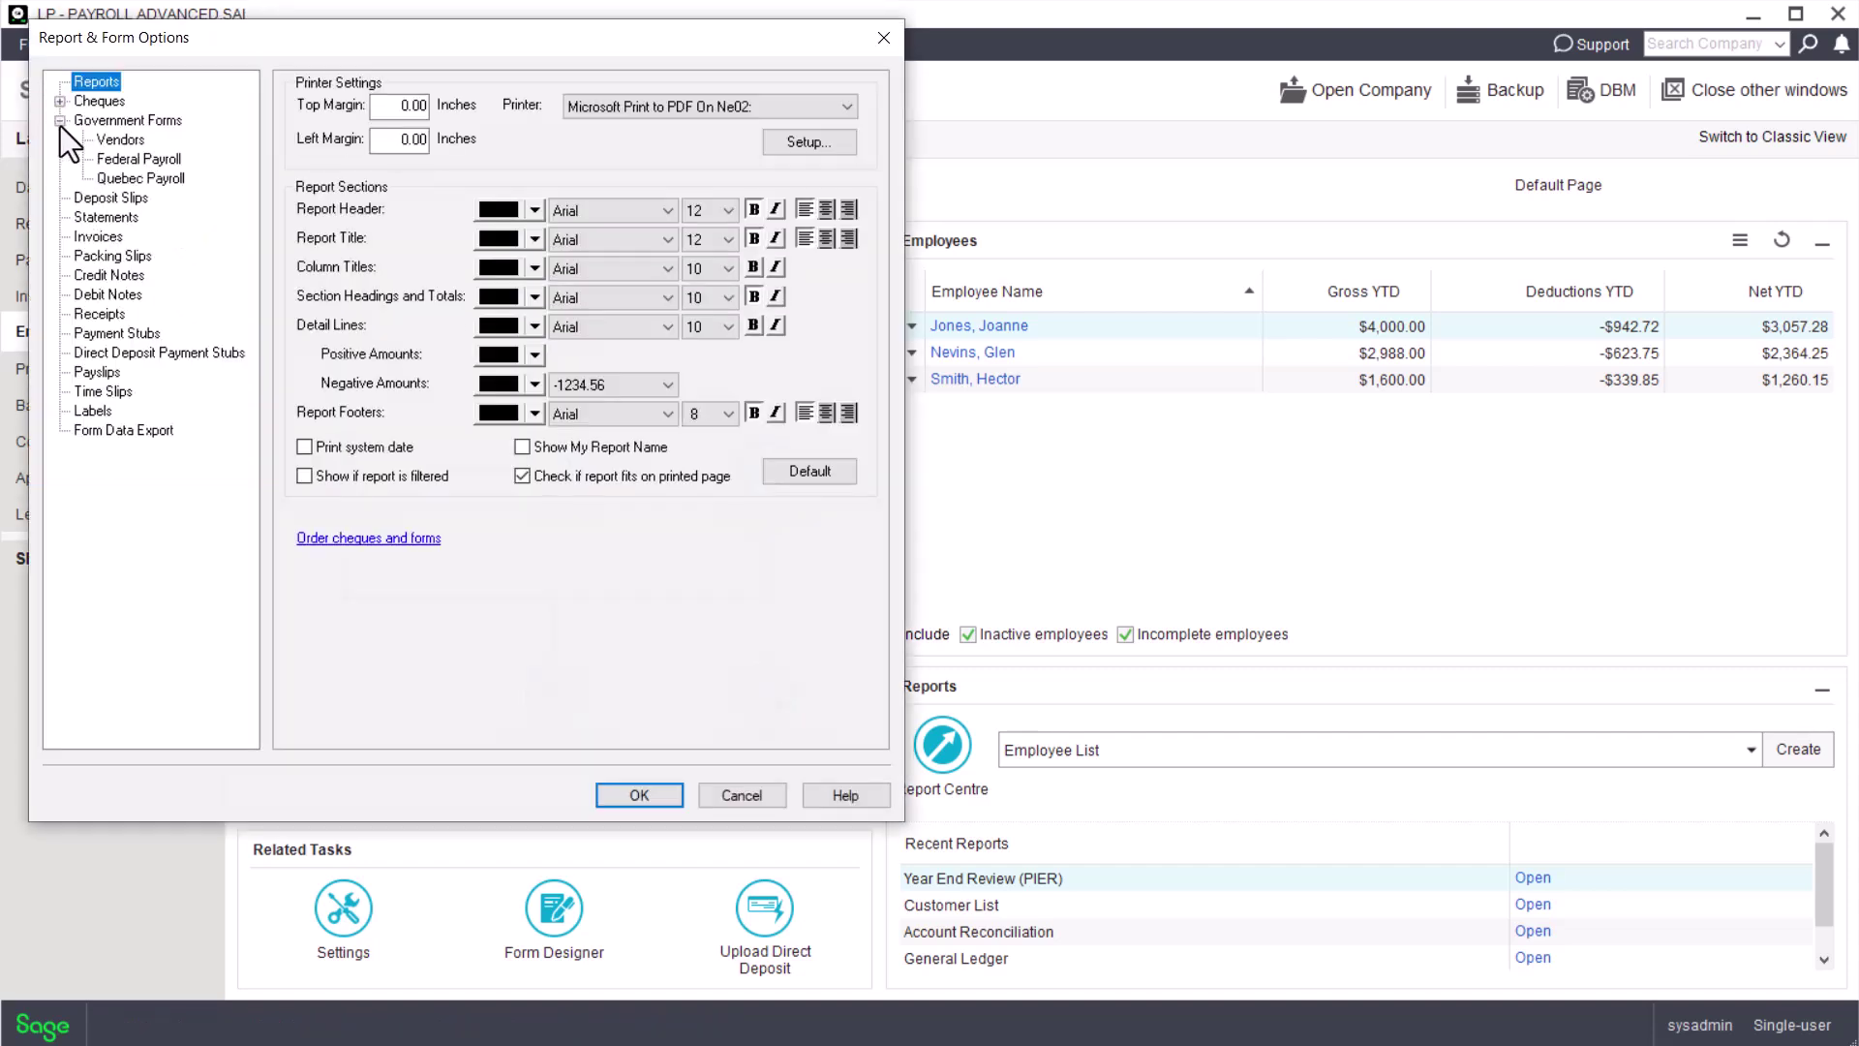
{"action": "left_click", "coordinate": [114, 163]}
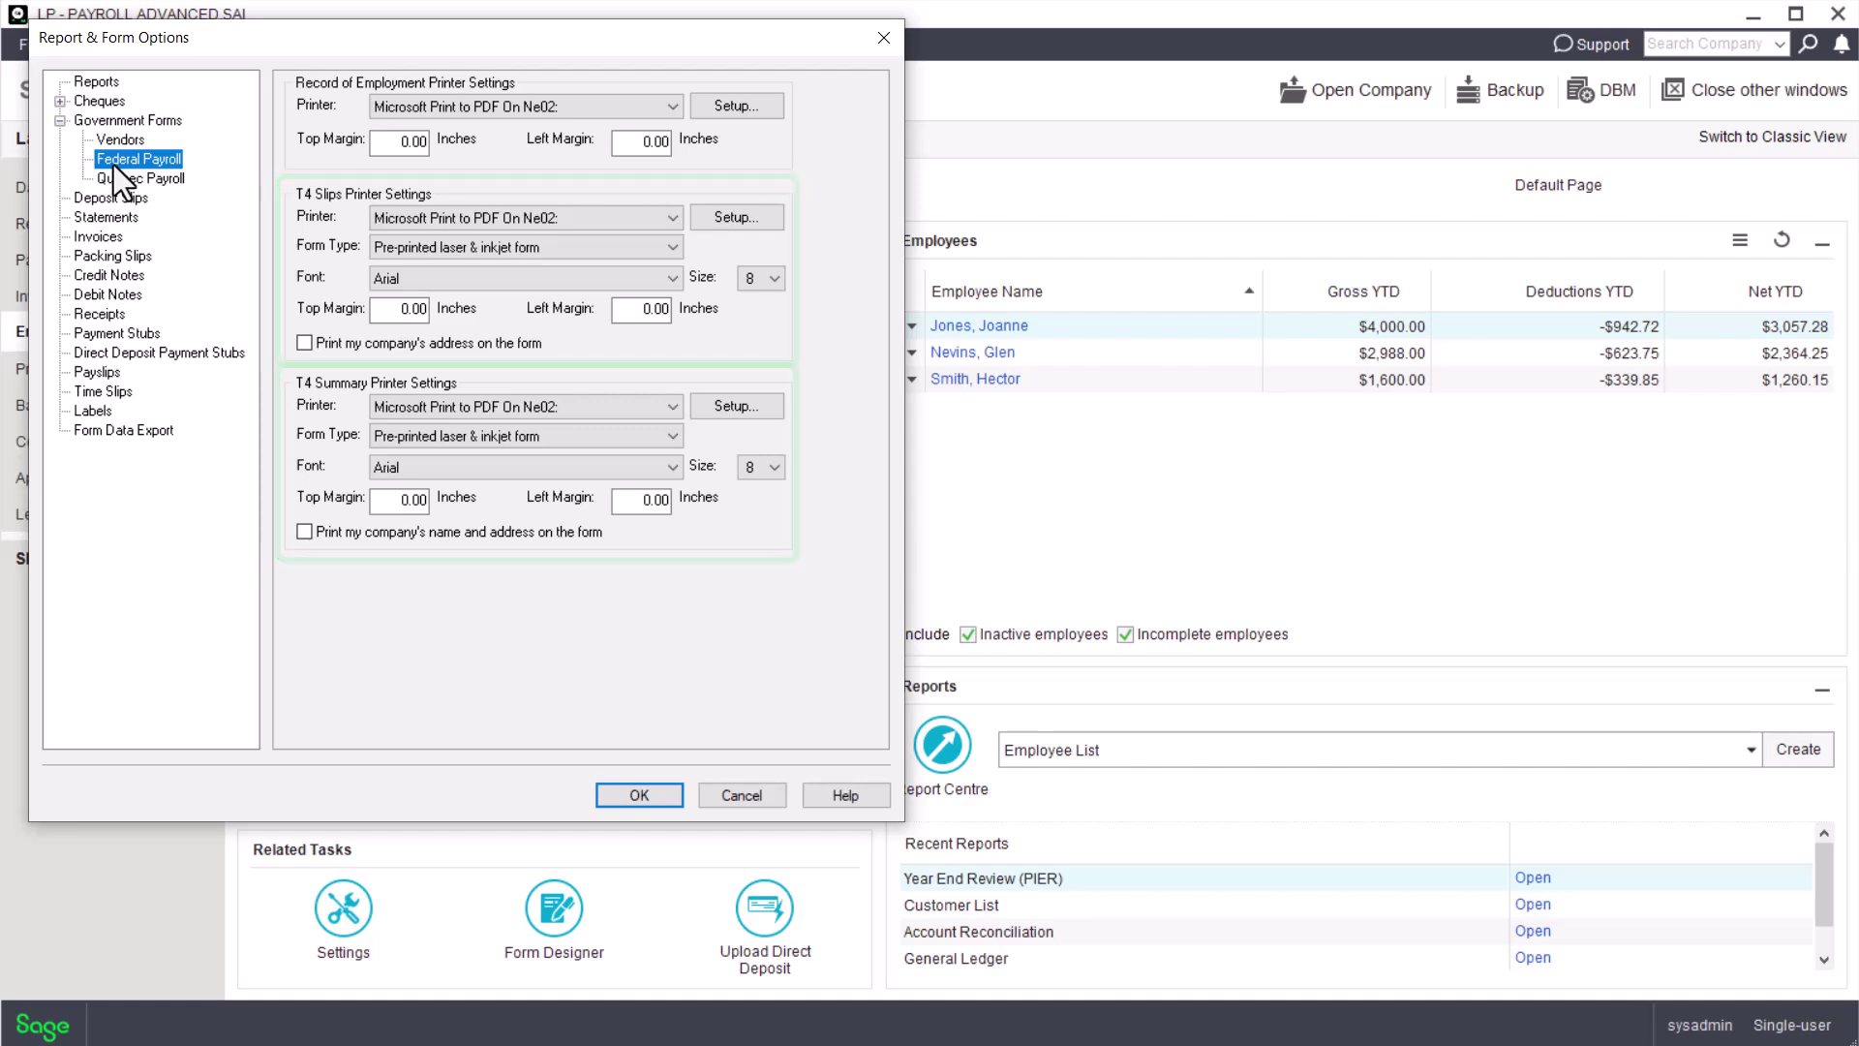
{"action": "left_click", "coordinate": [378, 248]}
{"action": "left_click", "coordinate": [393, 283]}
{"action": "left_click", "coordinate": [415, 438]}
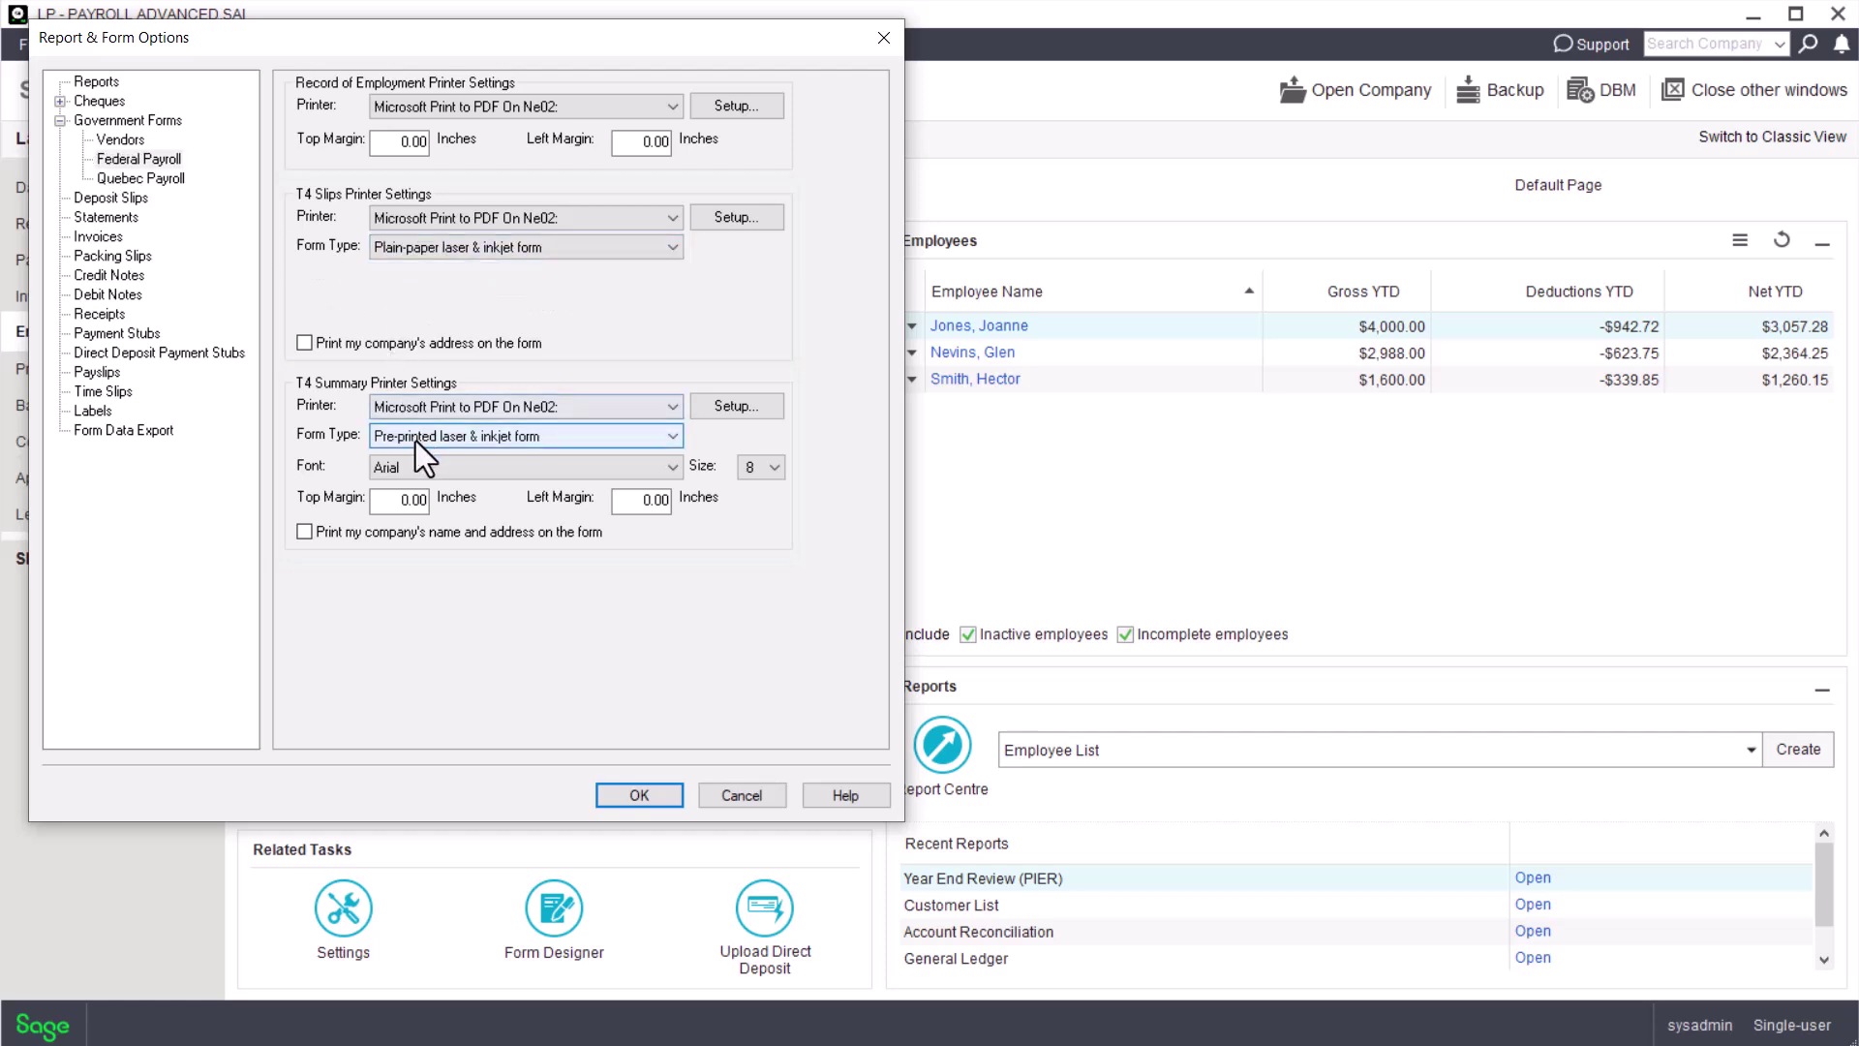
{"action": "left_click", "coordinate": [424, 473]}
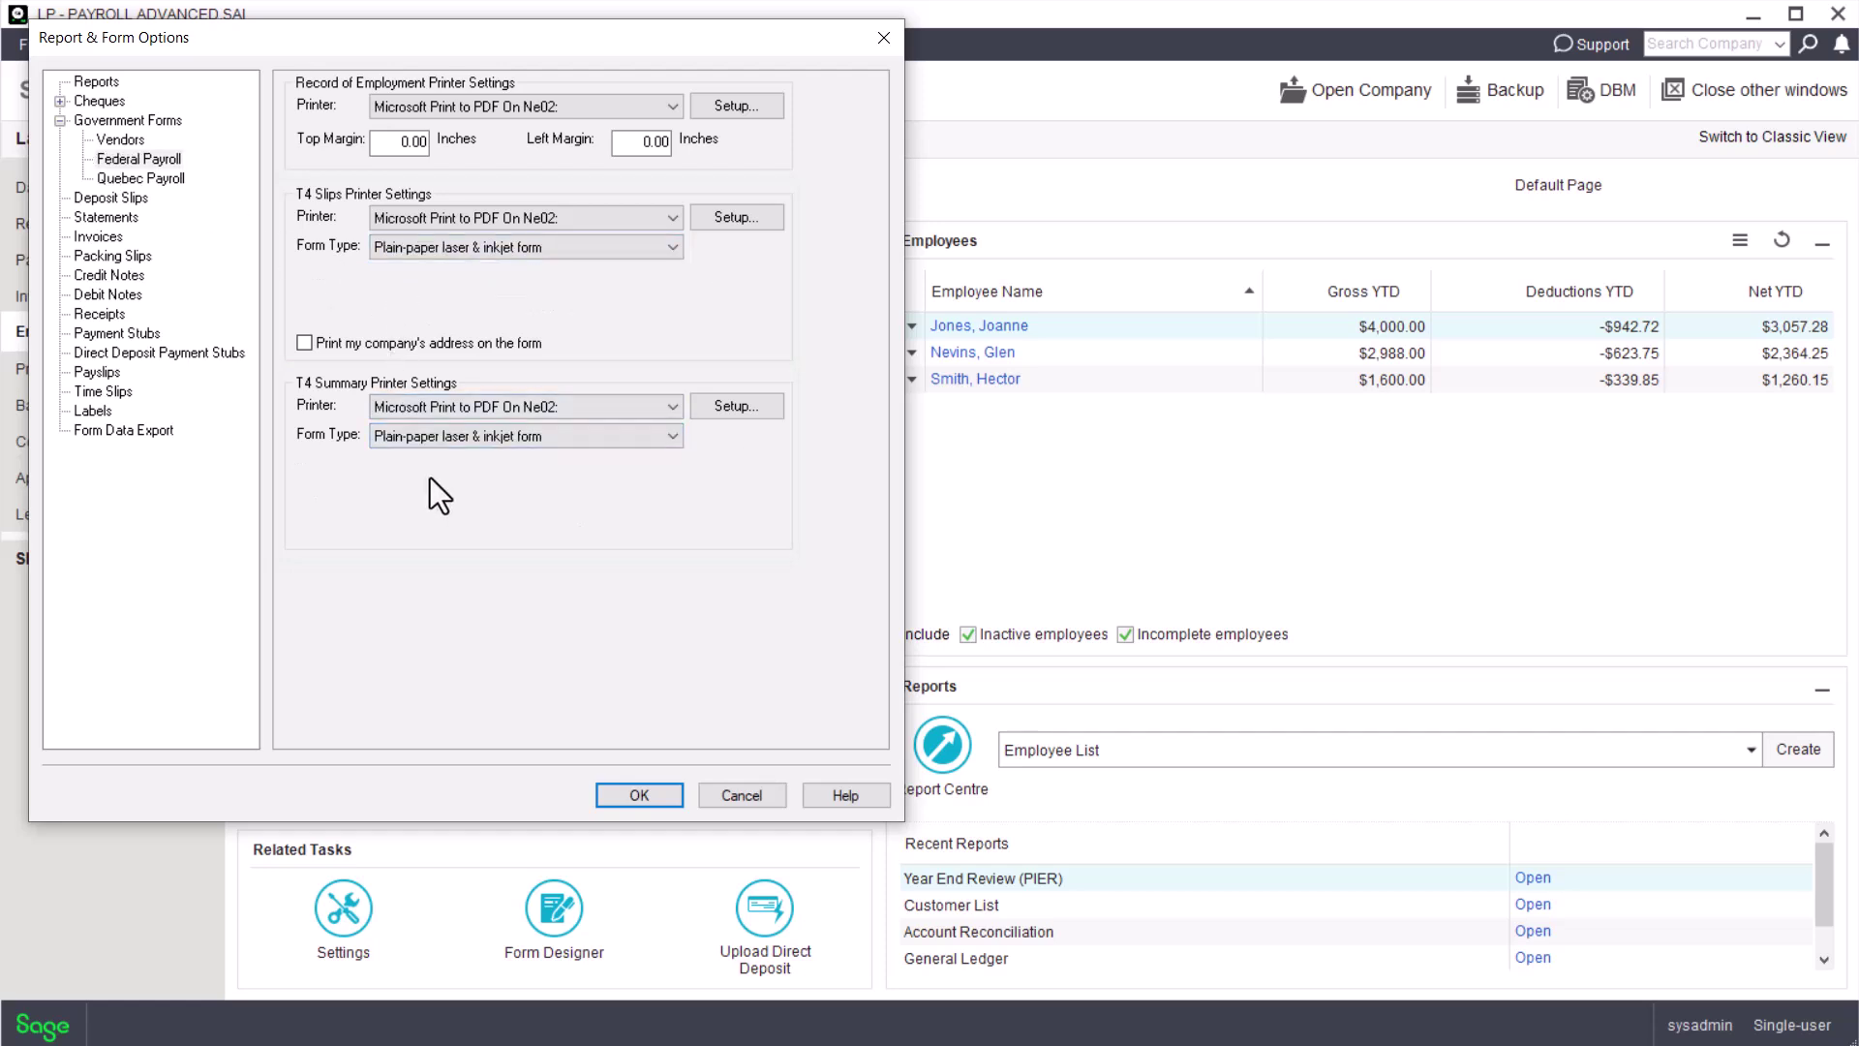
{"action": "left_click", "coordinate": [641, 795]}
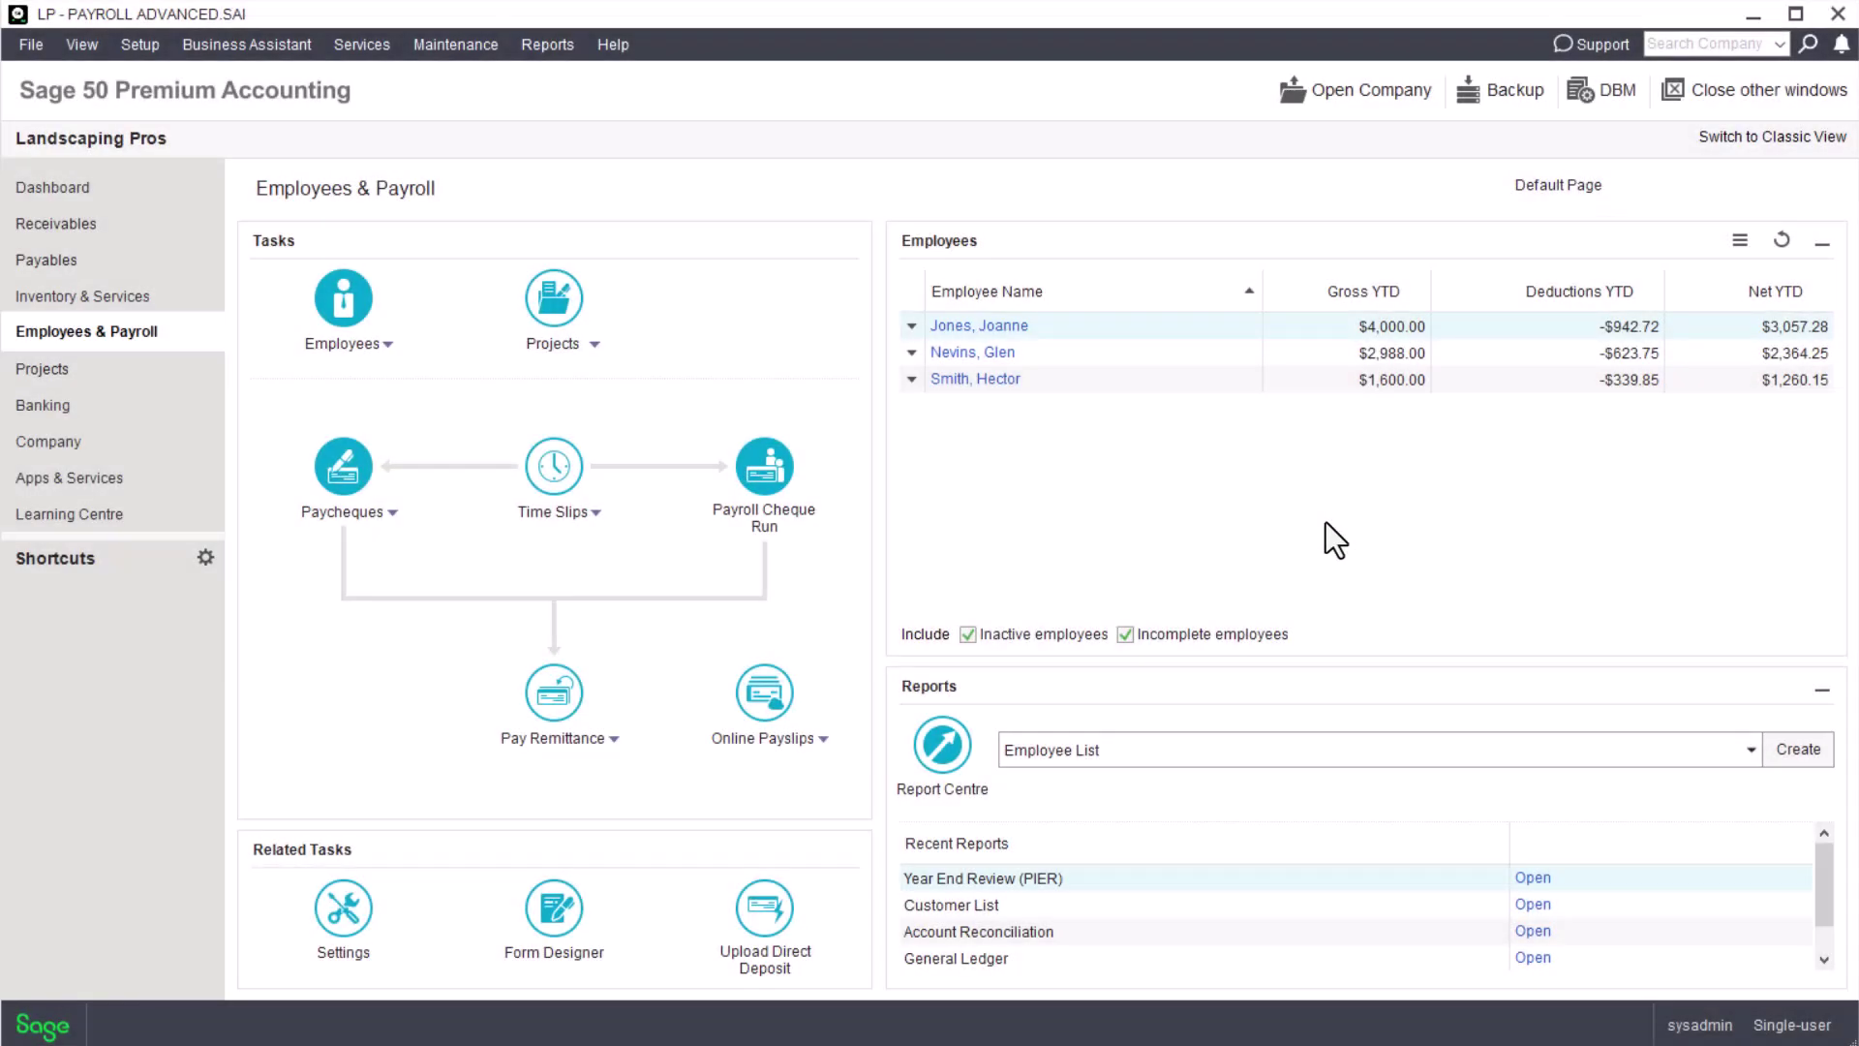
Choose all three employees, including inactive ones, for T4 slips and Summary, and accept the options
{"action": "left_click", "coordinate": [546, 47]}
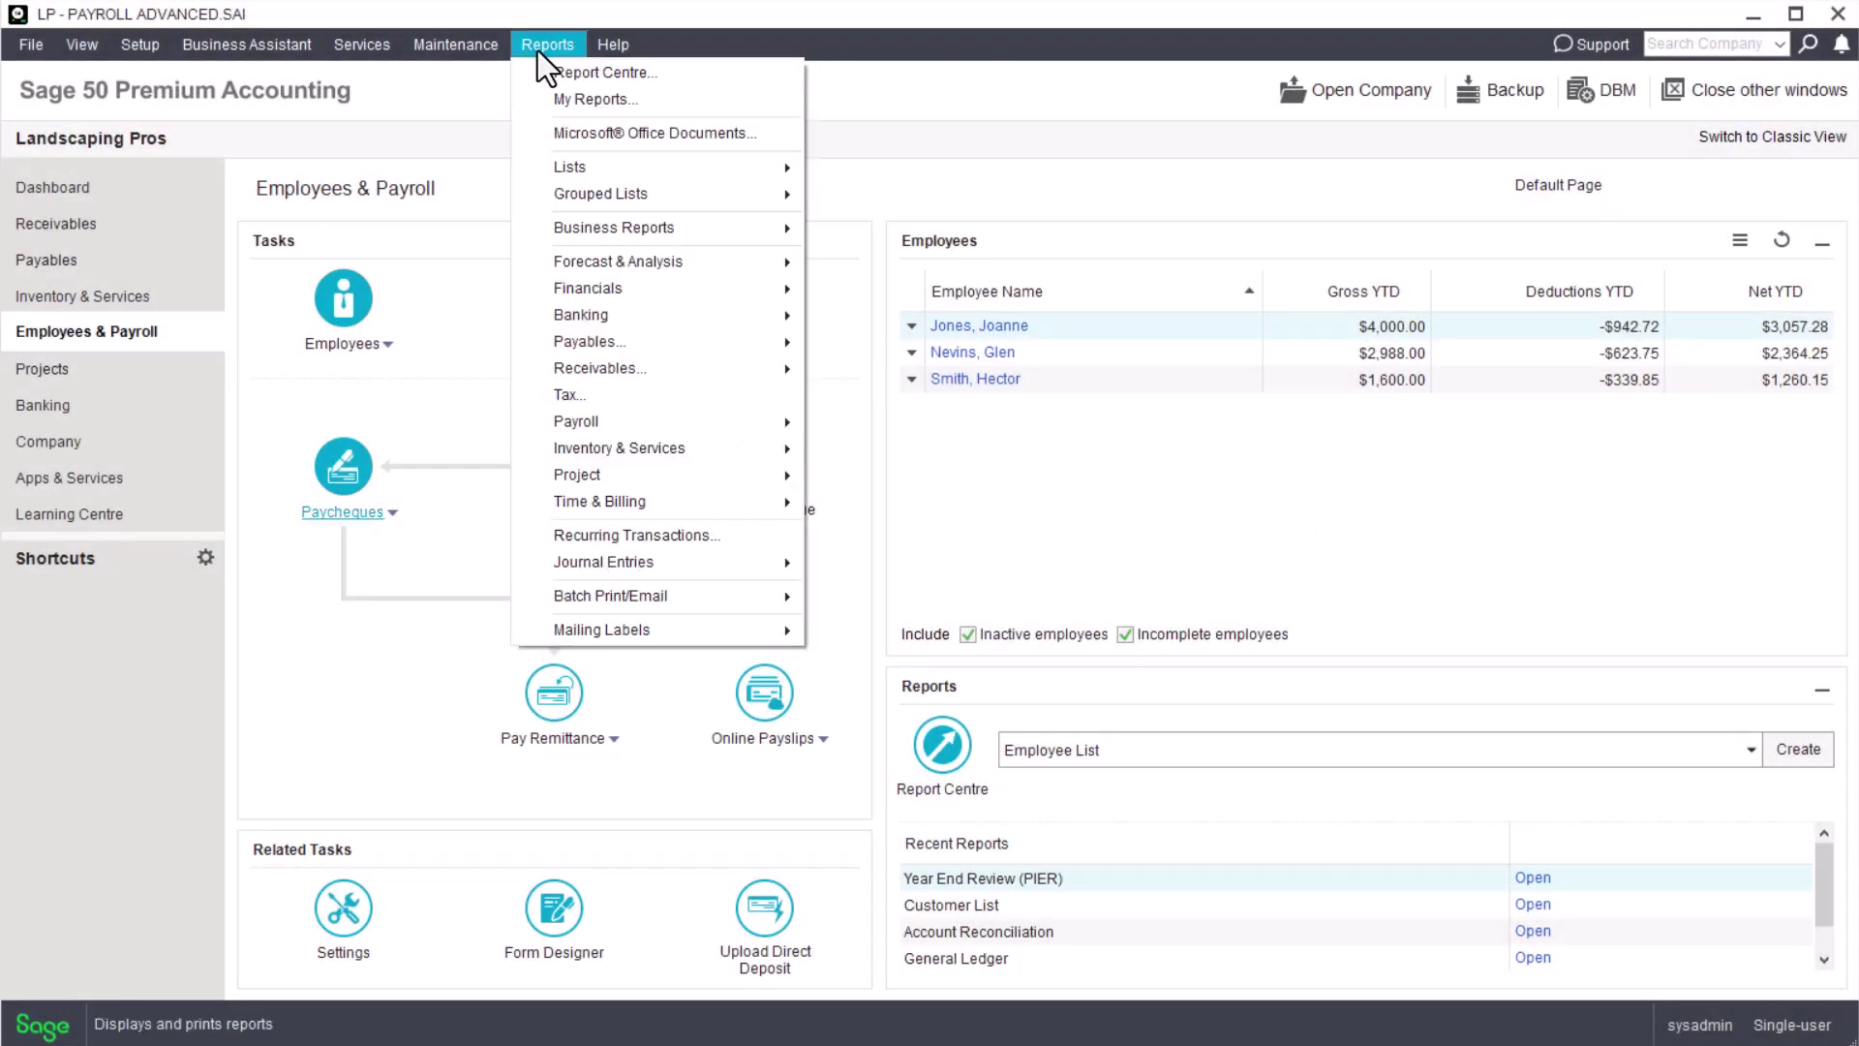
{"action": "mouse_move", "coordinate": [617, 426]}
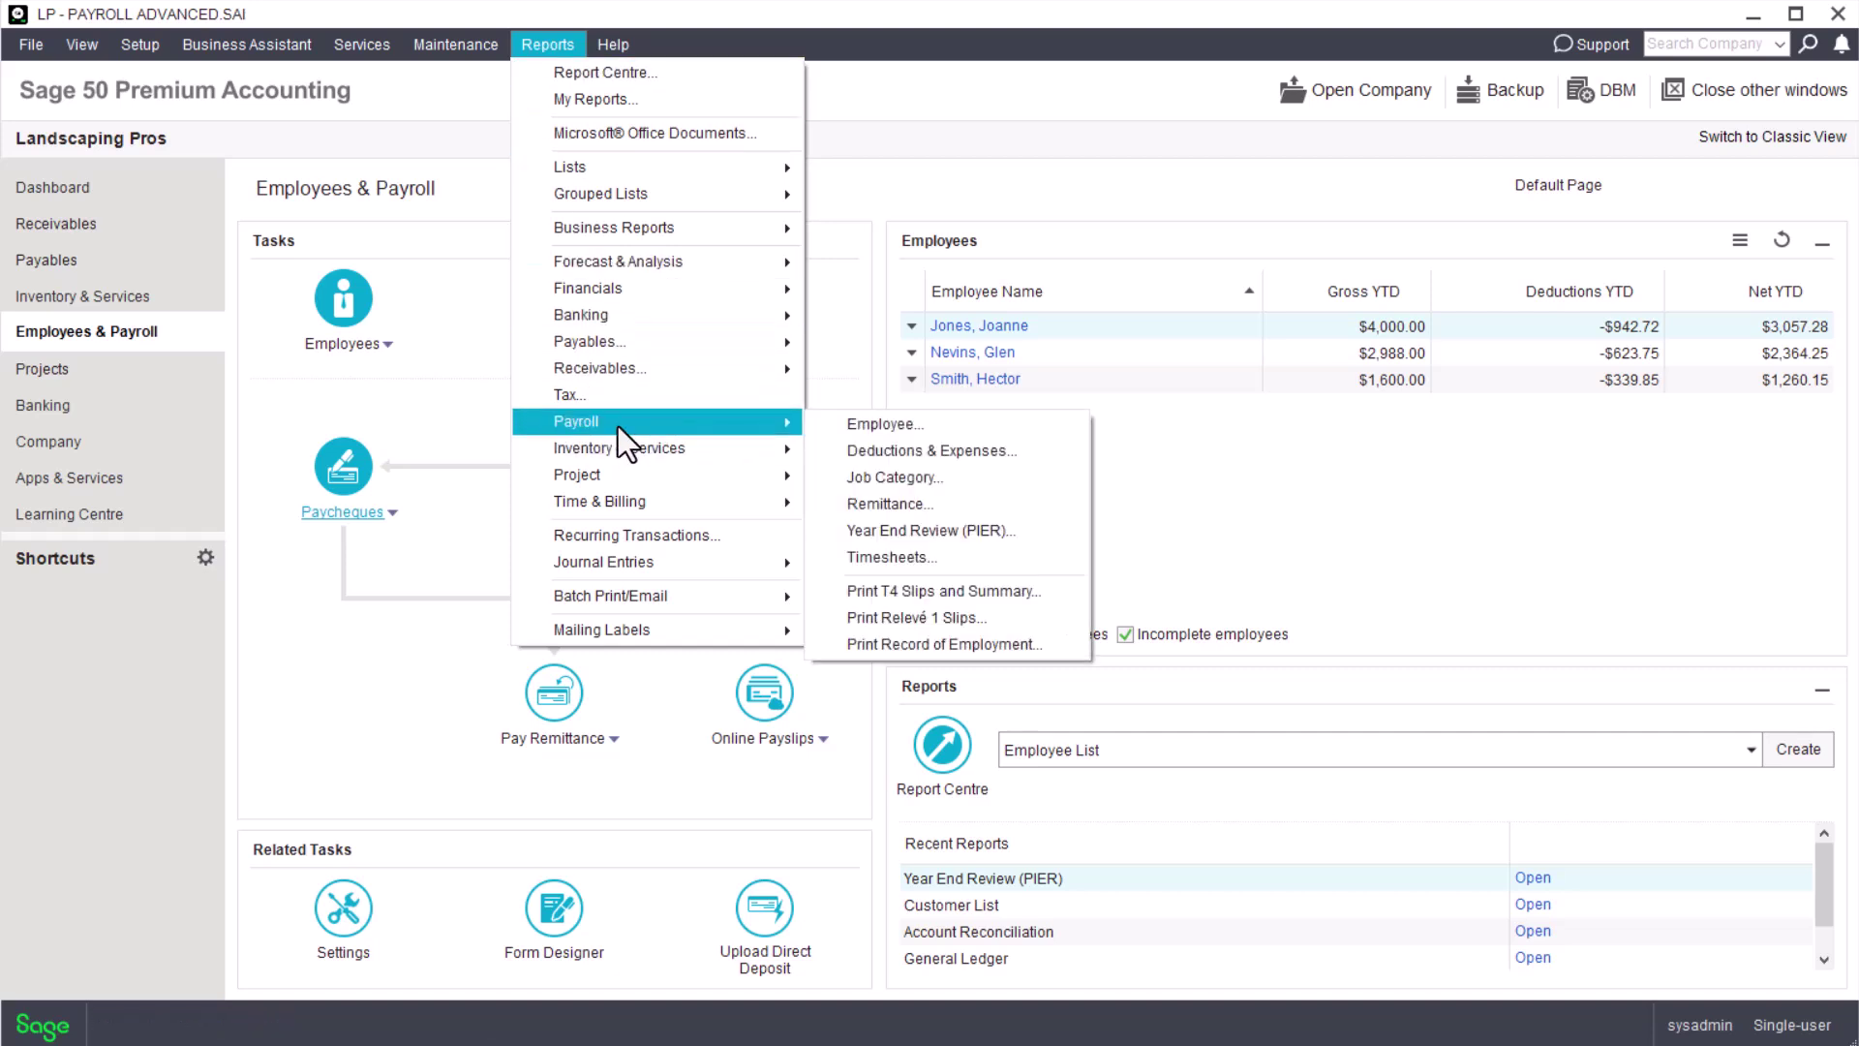
{"action": "left_click", "coordinate": [928, 603]}
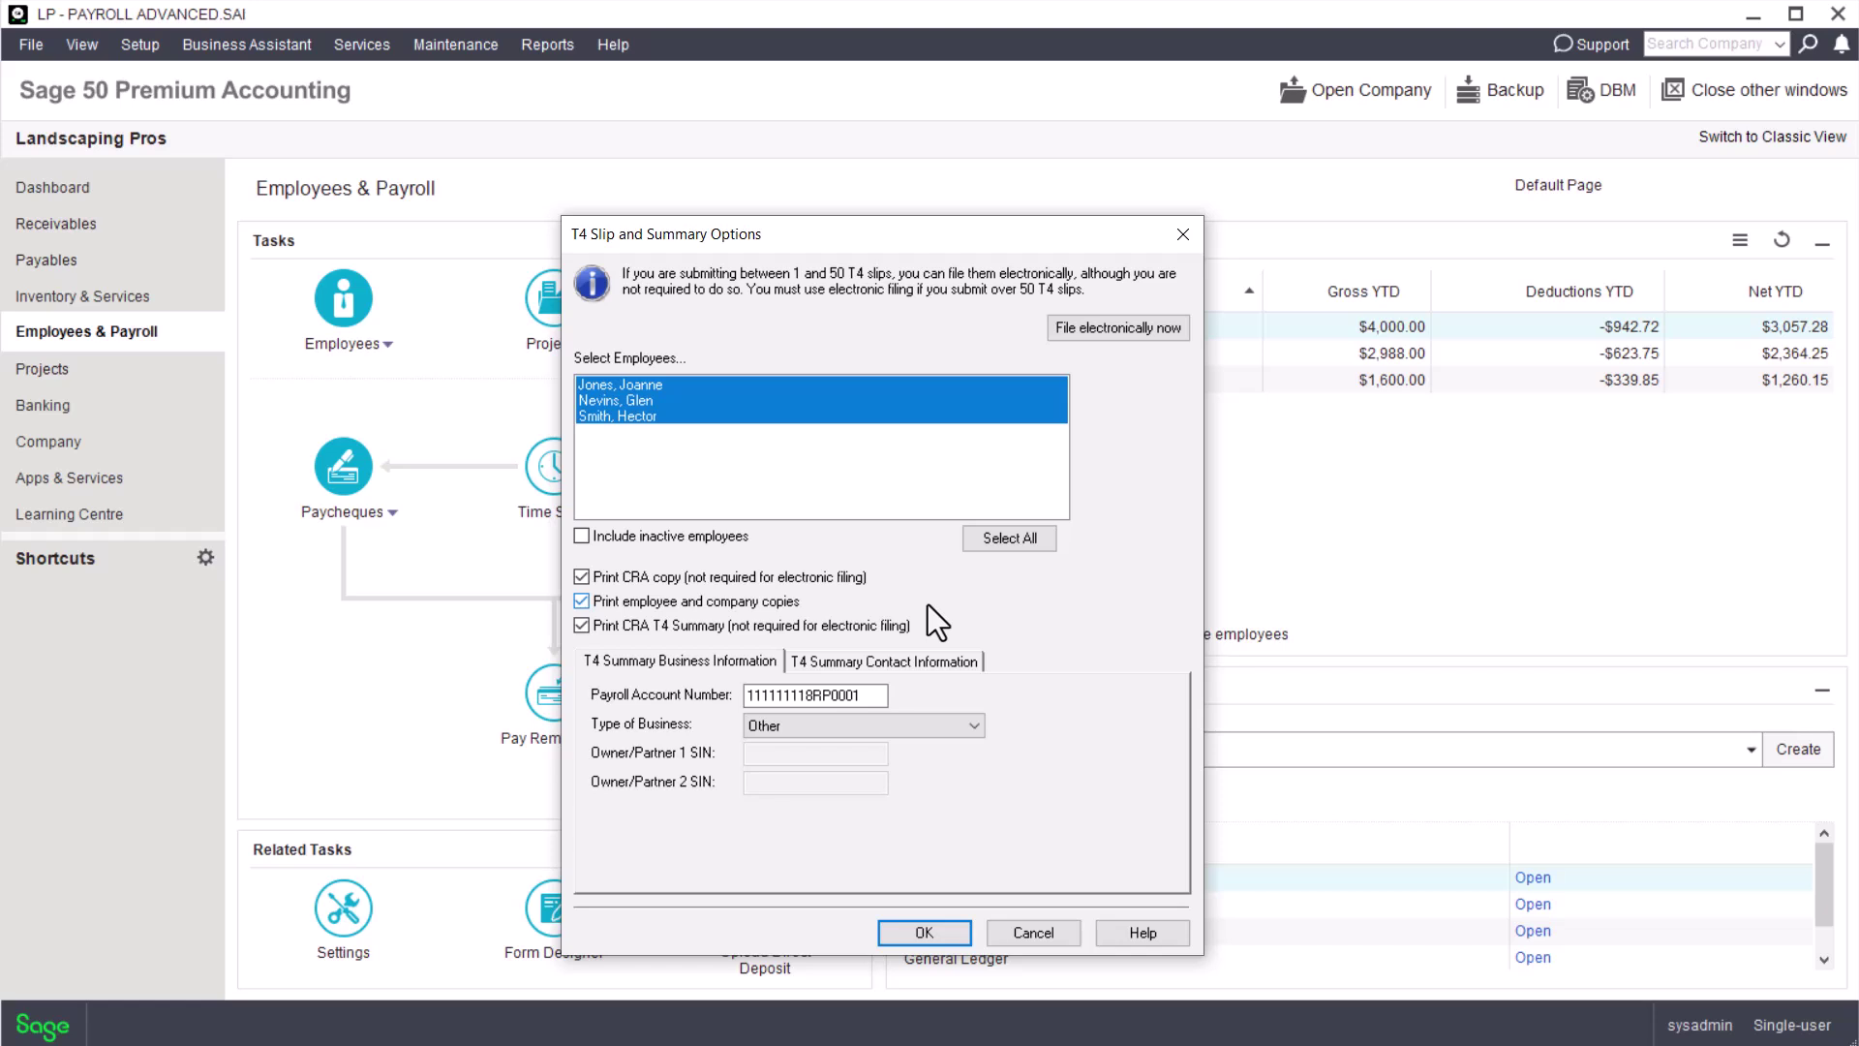
{"action": "left_click", "coordinate": [730, 536]}
{"action": "left_click", "coordinate": [996, 534]}
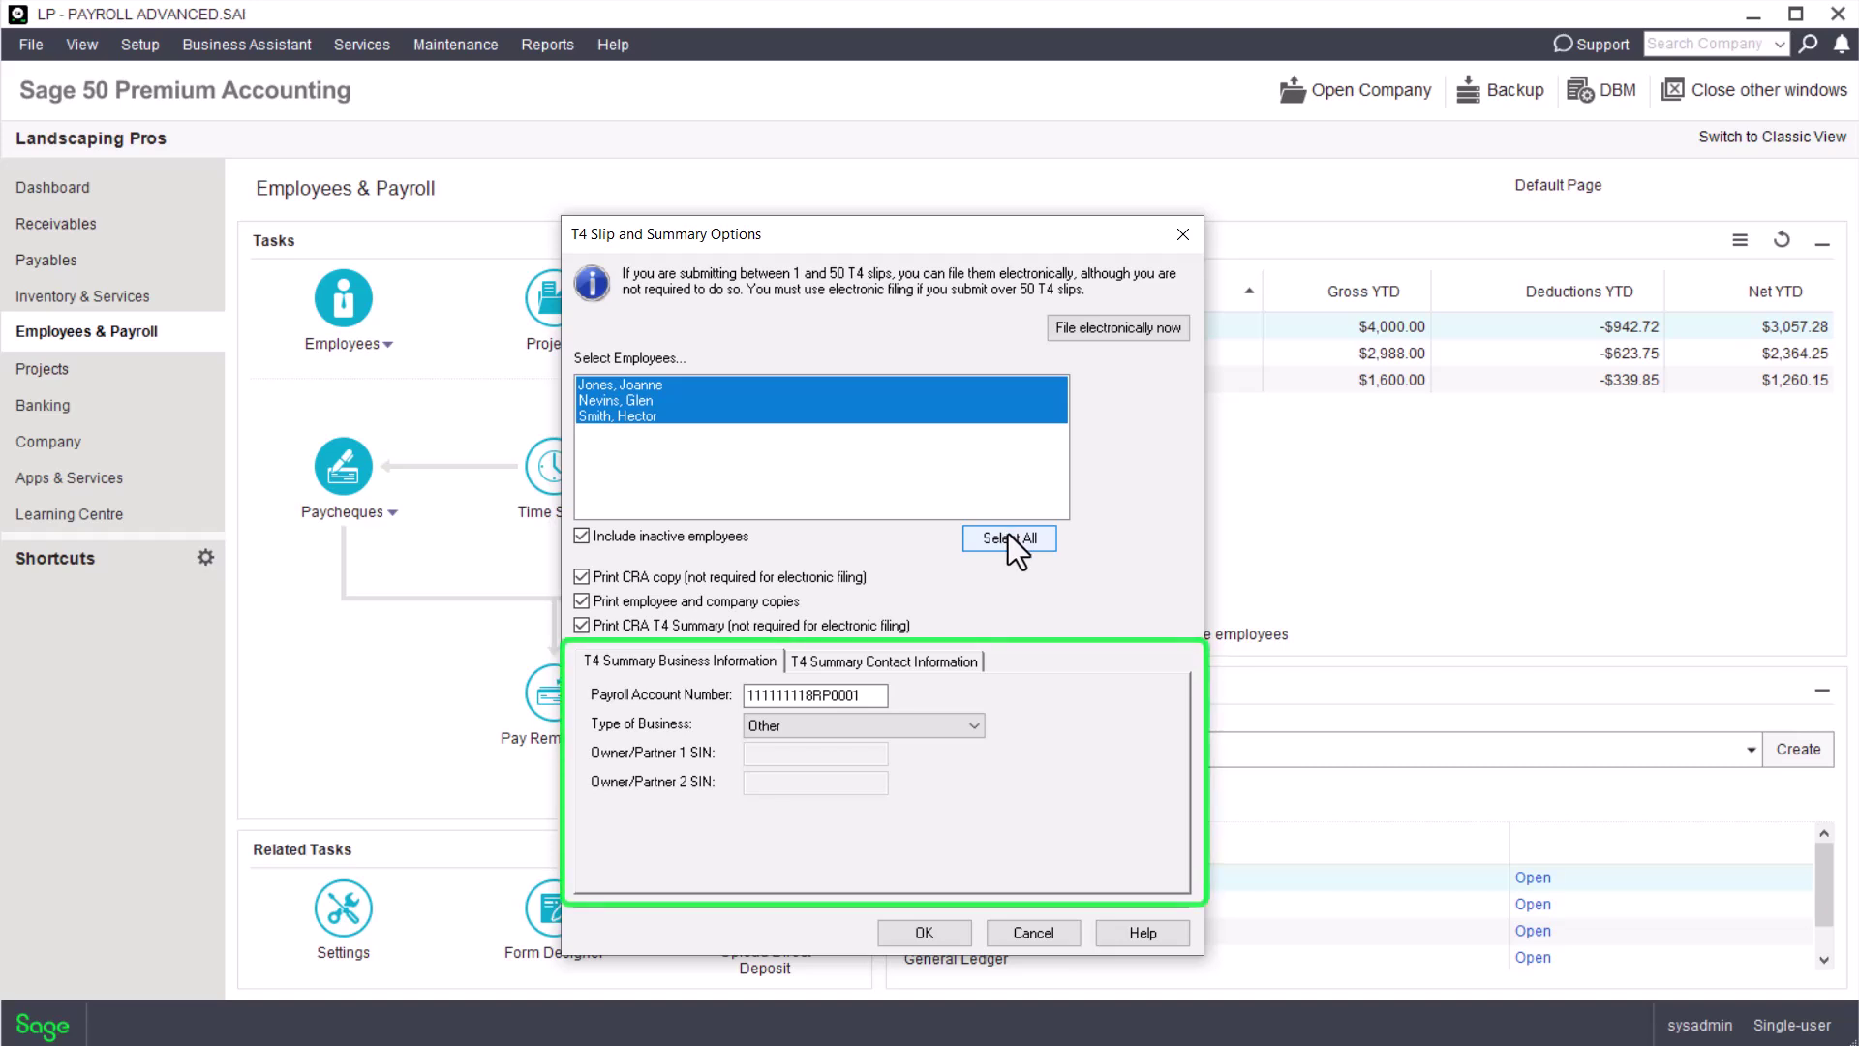
{"action": "left_click", "coordinate": [881, 659]}
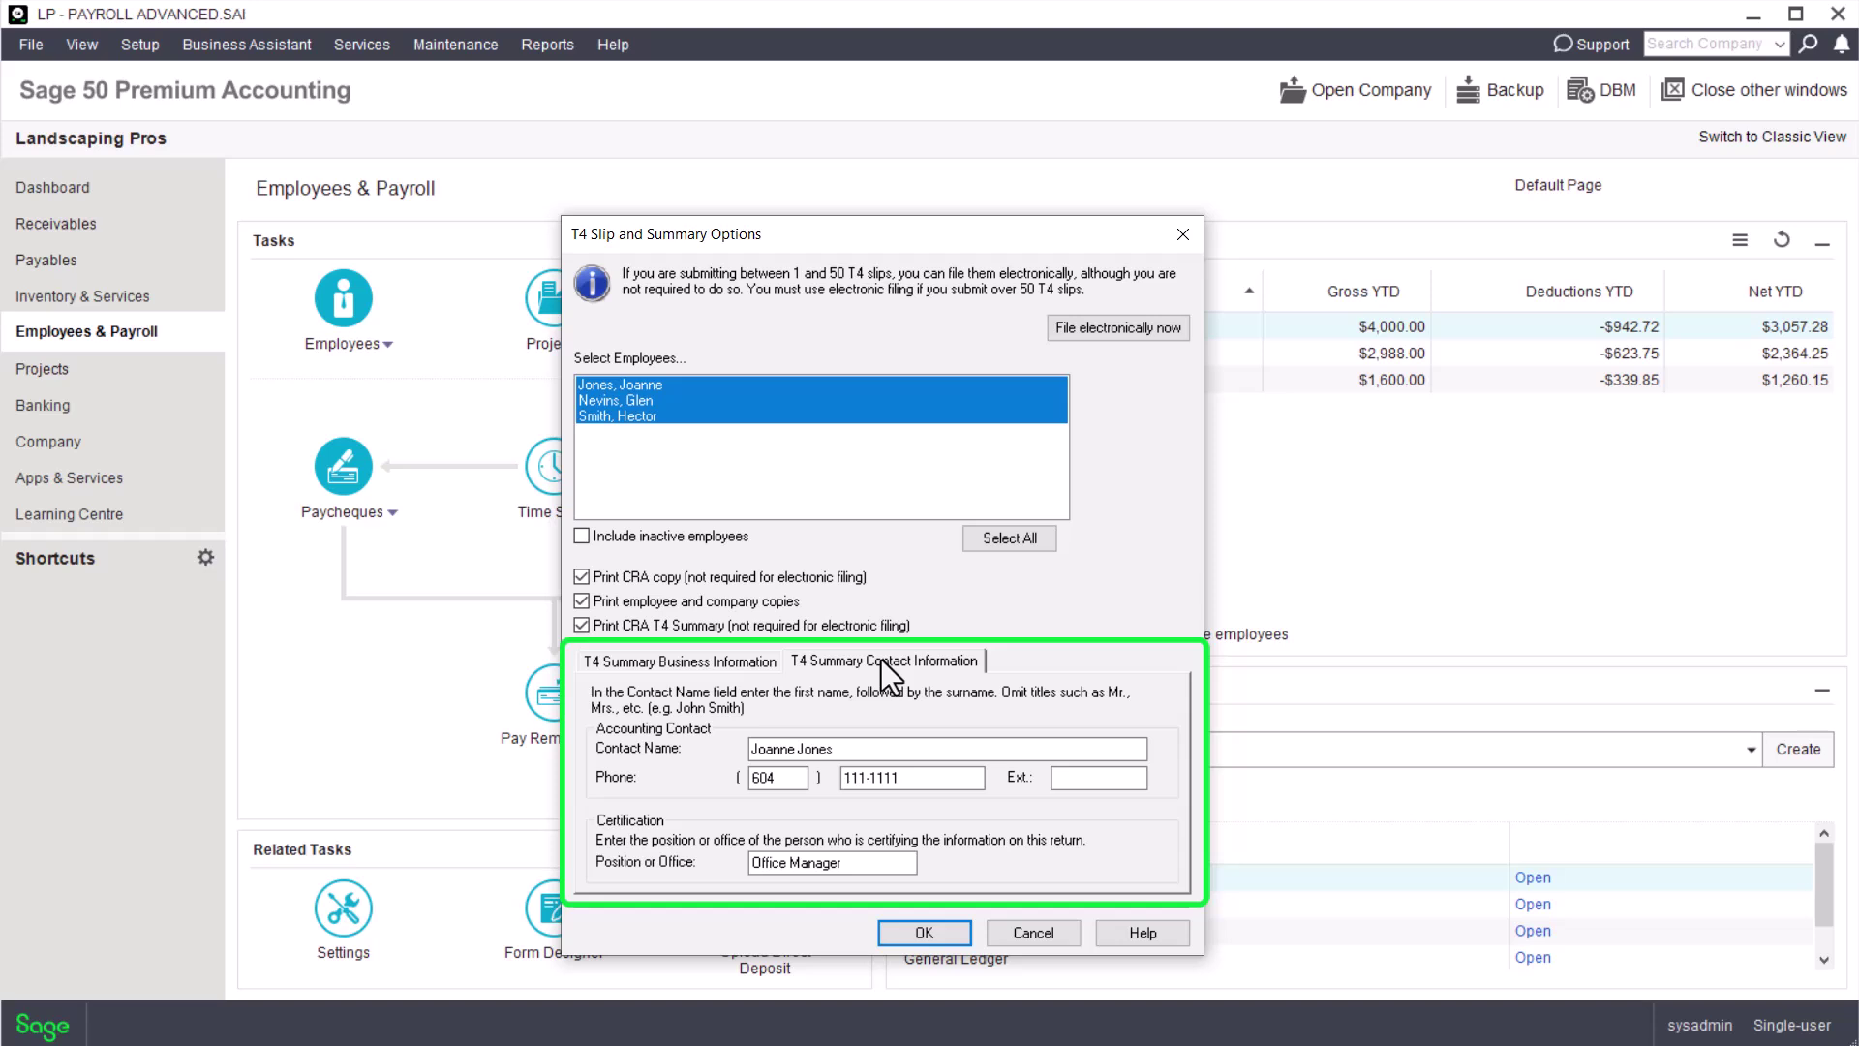
{"action": "left_click", "coordinate": [910, 931]}
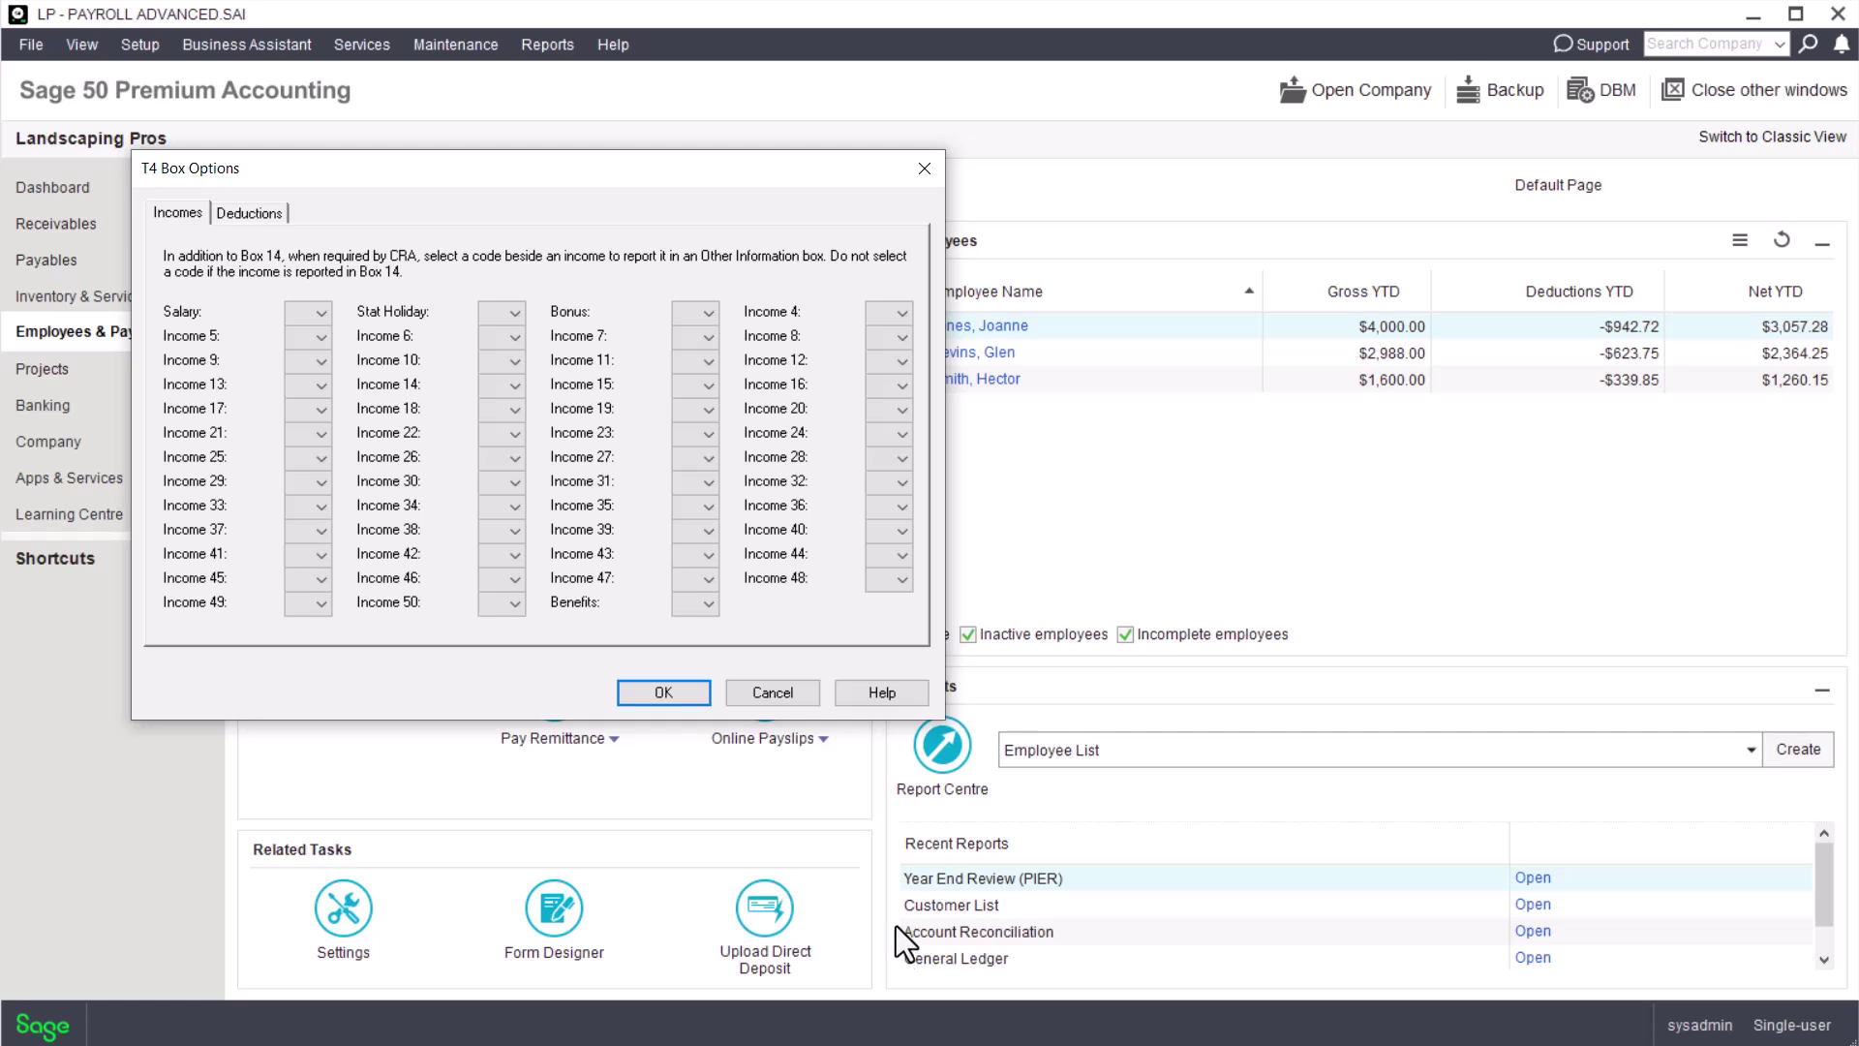
Leave the Salary and group insurance box codes blank and accept the T4 box options
{"action": "left_click", "coordinate": [324, 311]}
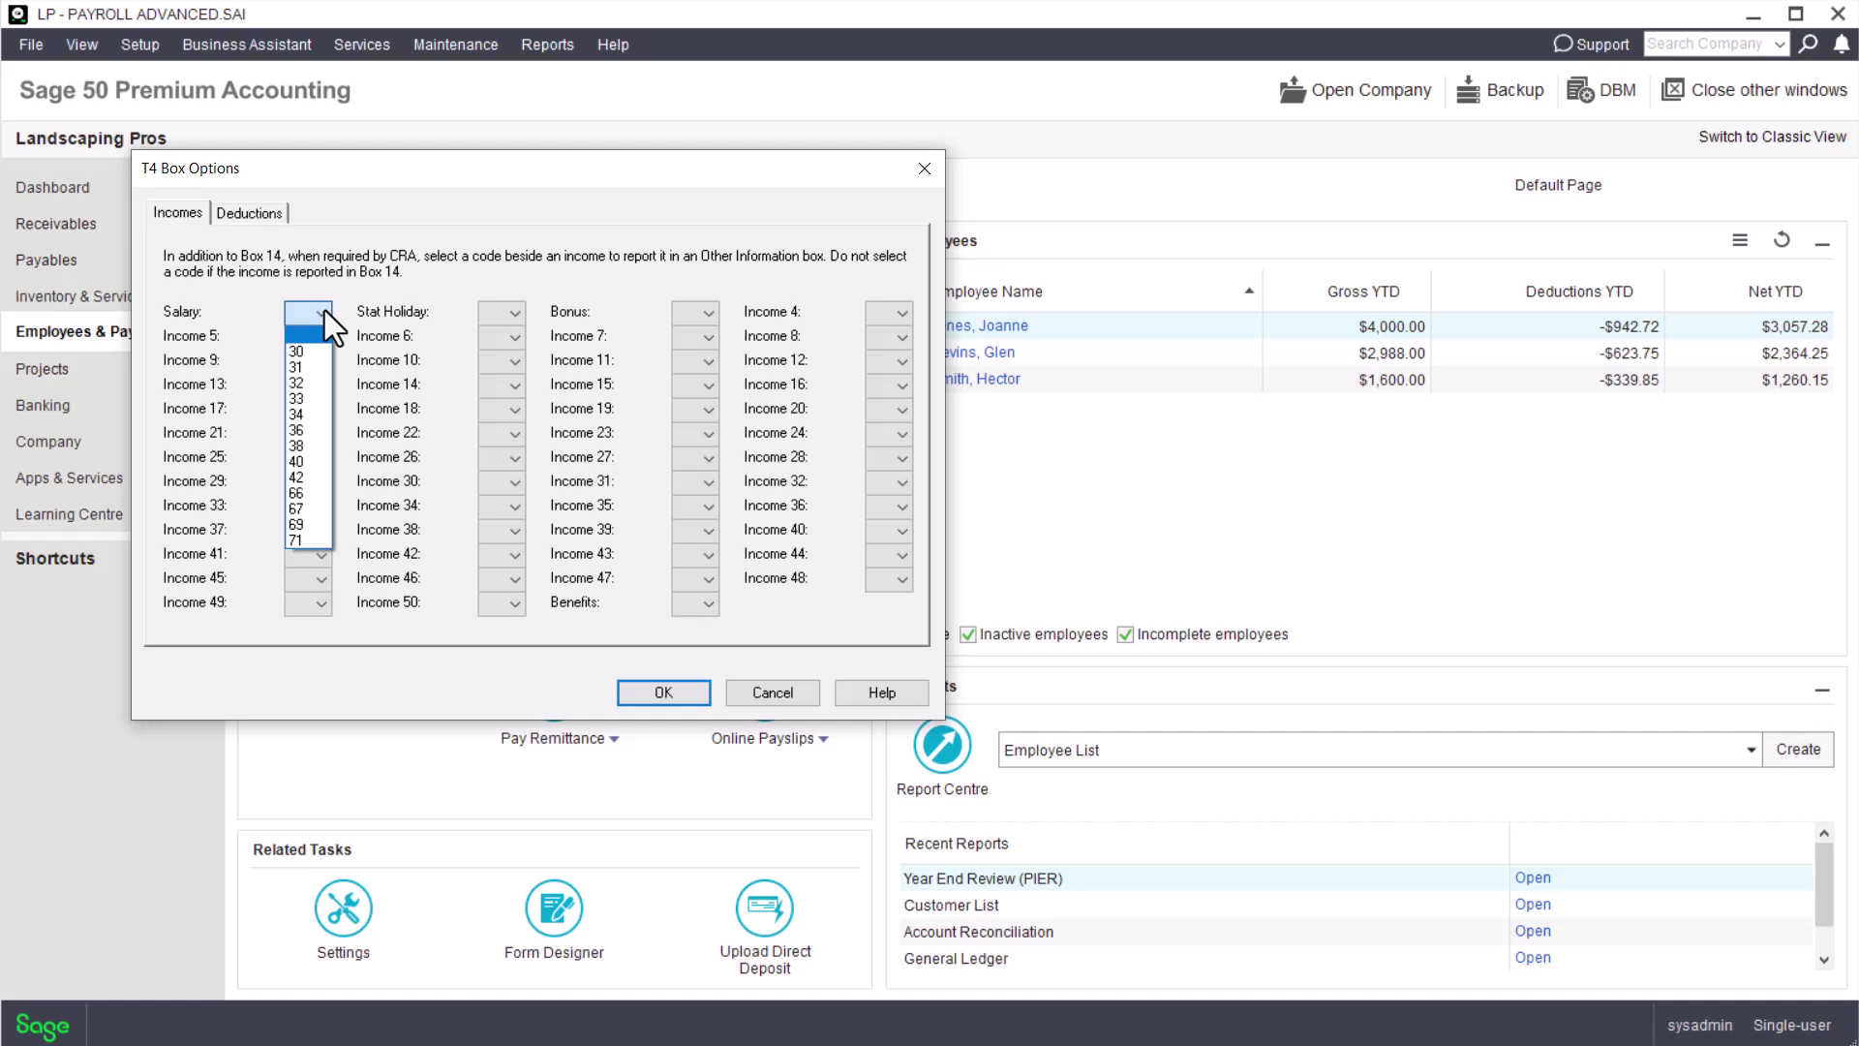
{"action": "left_click", "coordinate": [323, 310]}
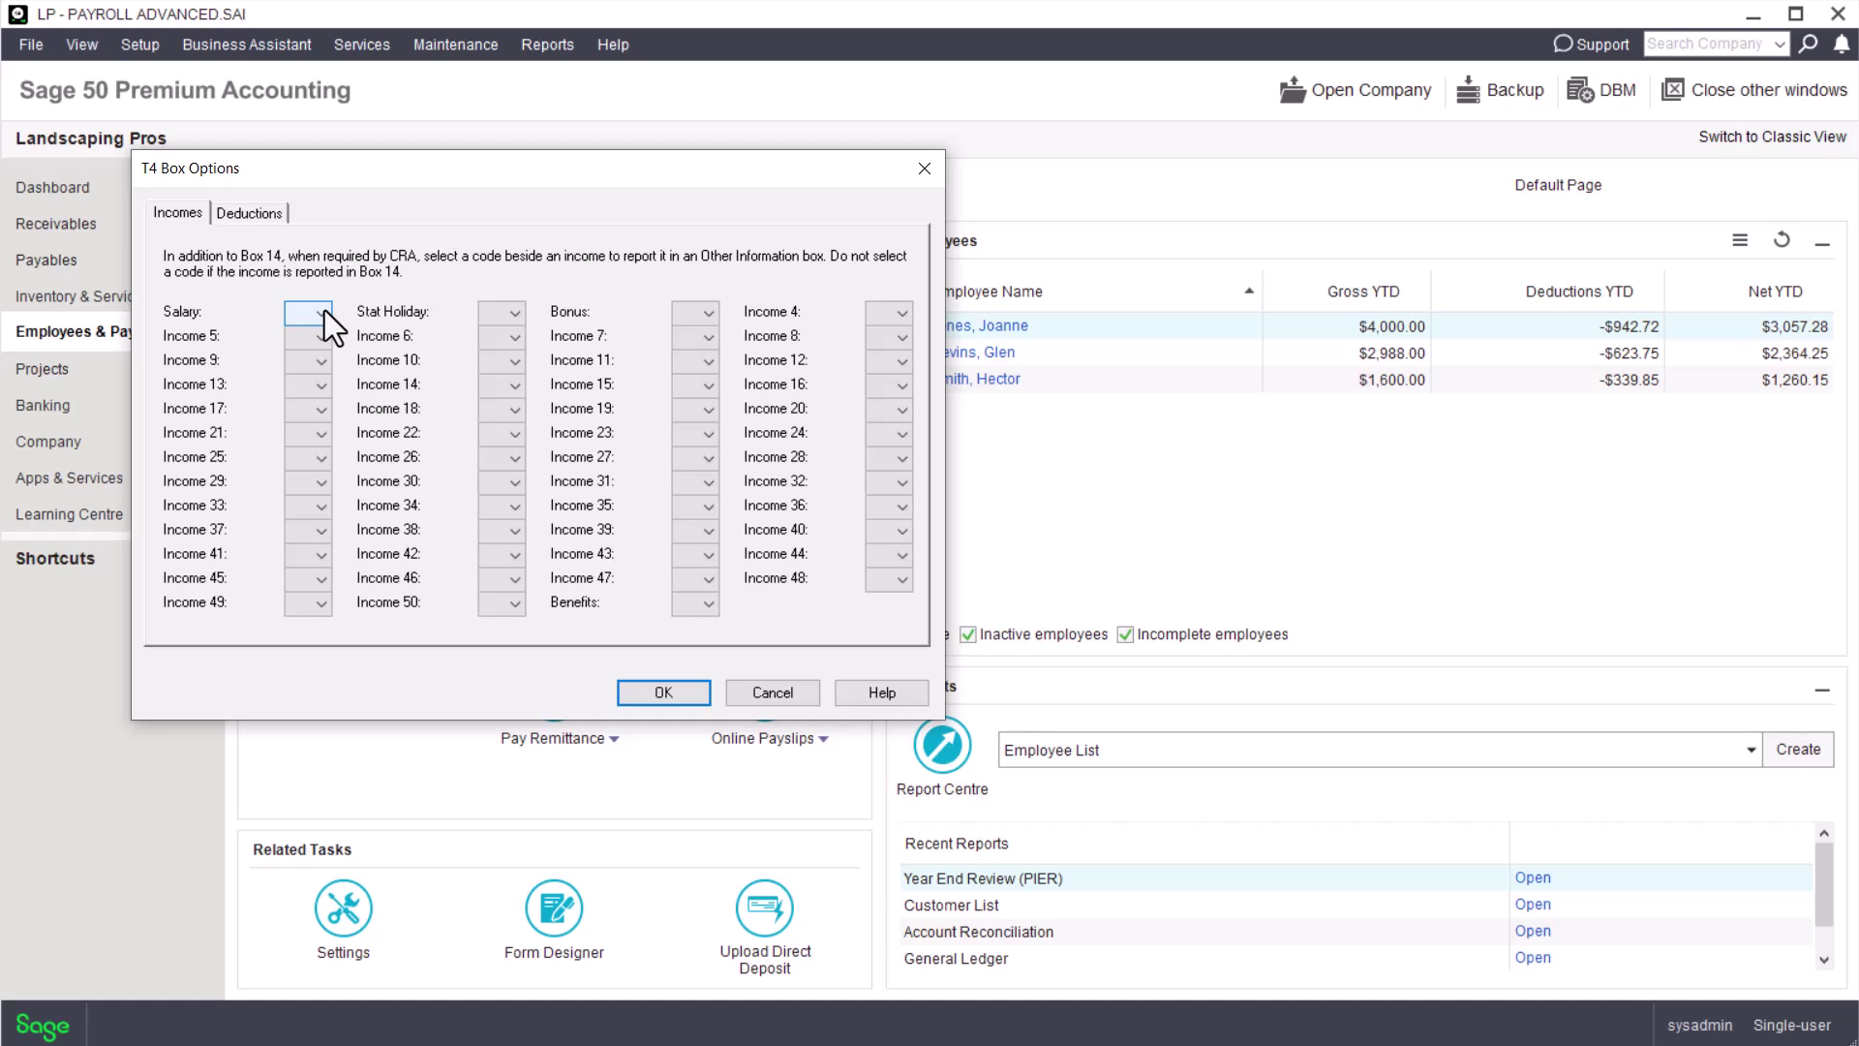
{"action": "left_click", "coordinate": [242, 214]}
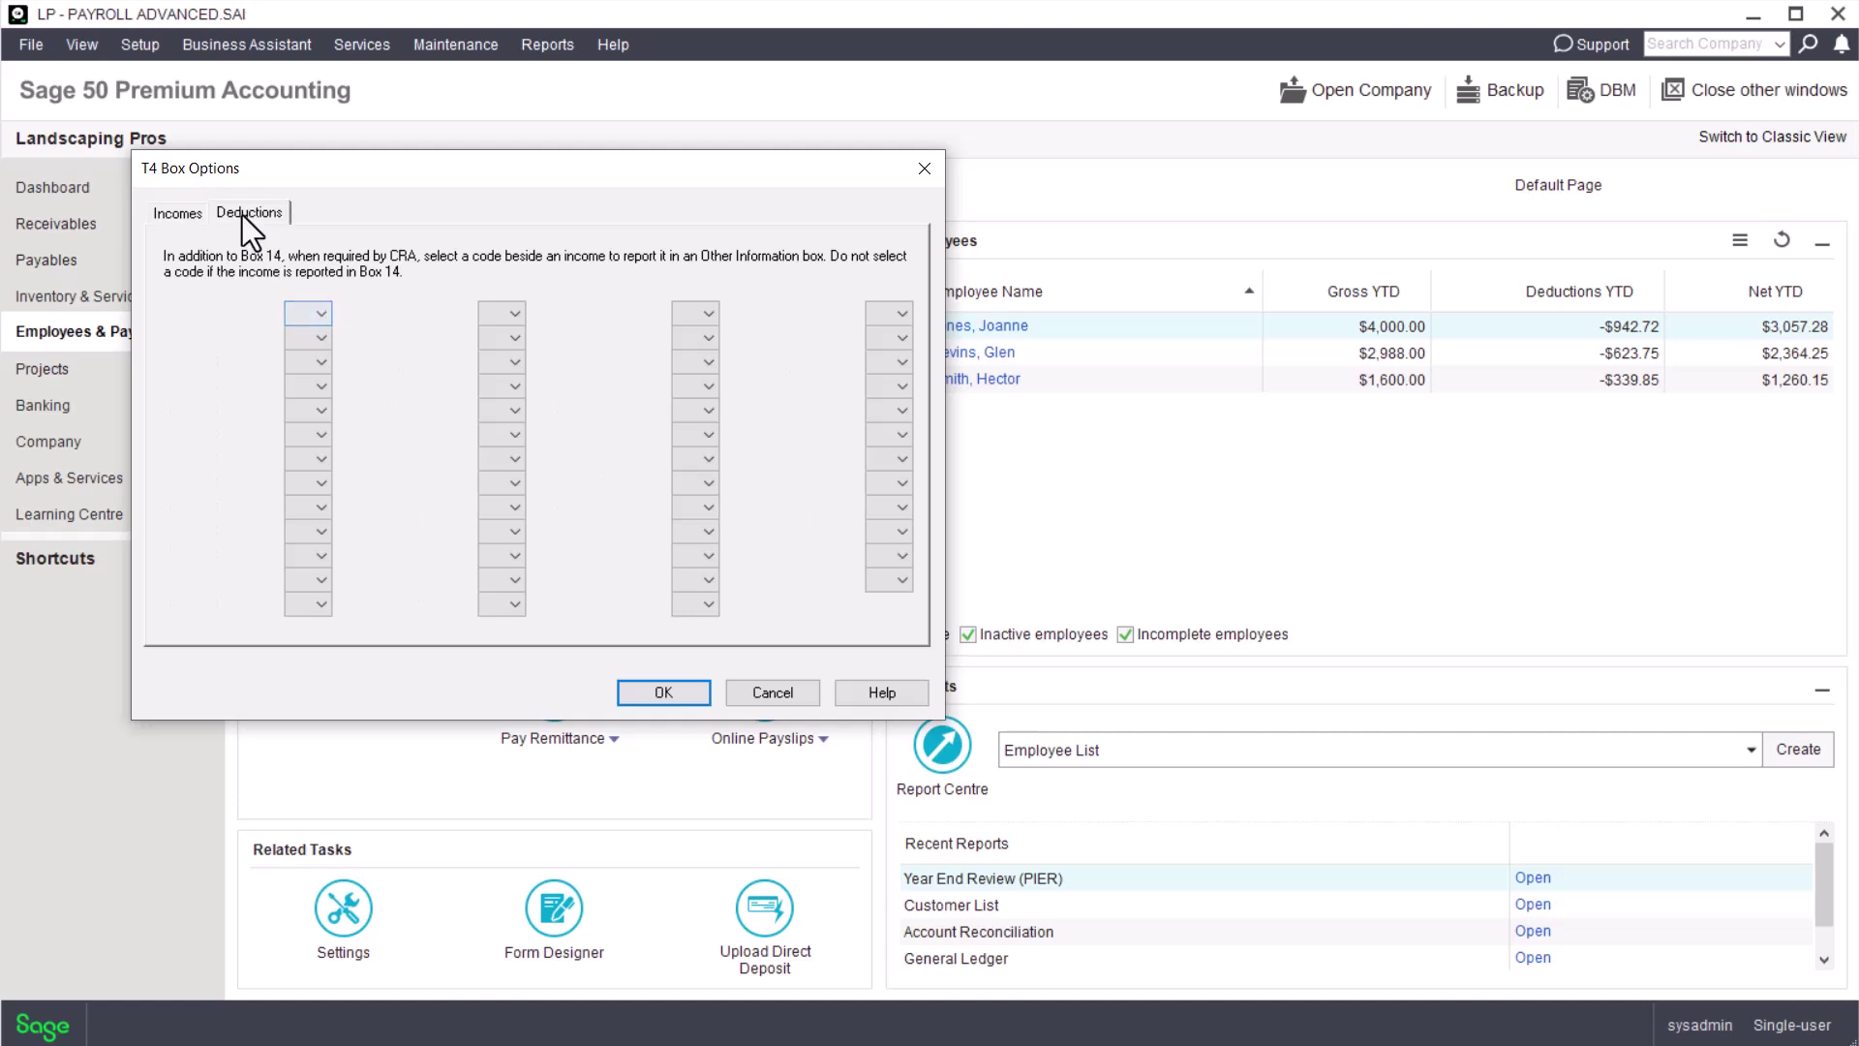
{"action": "left_click", "coordinate": [325, 311]}
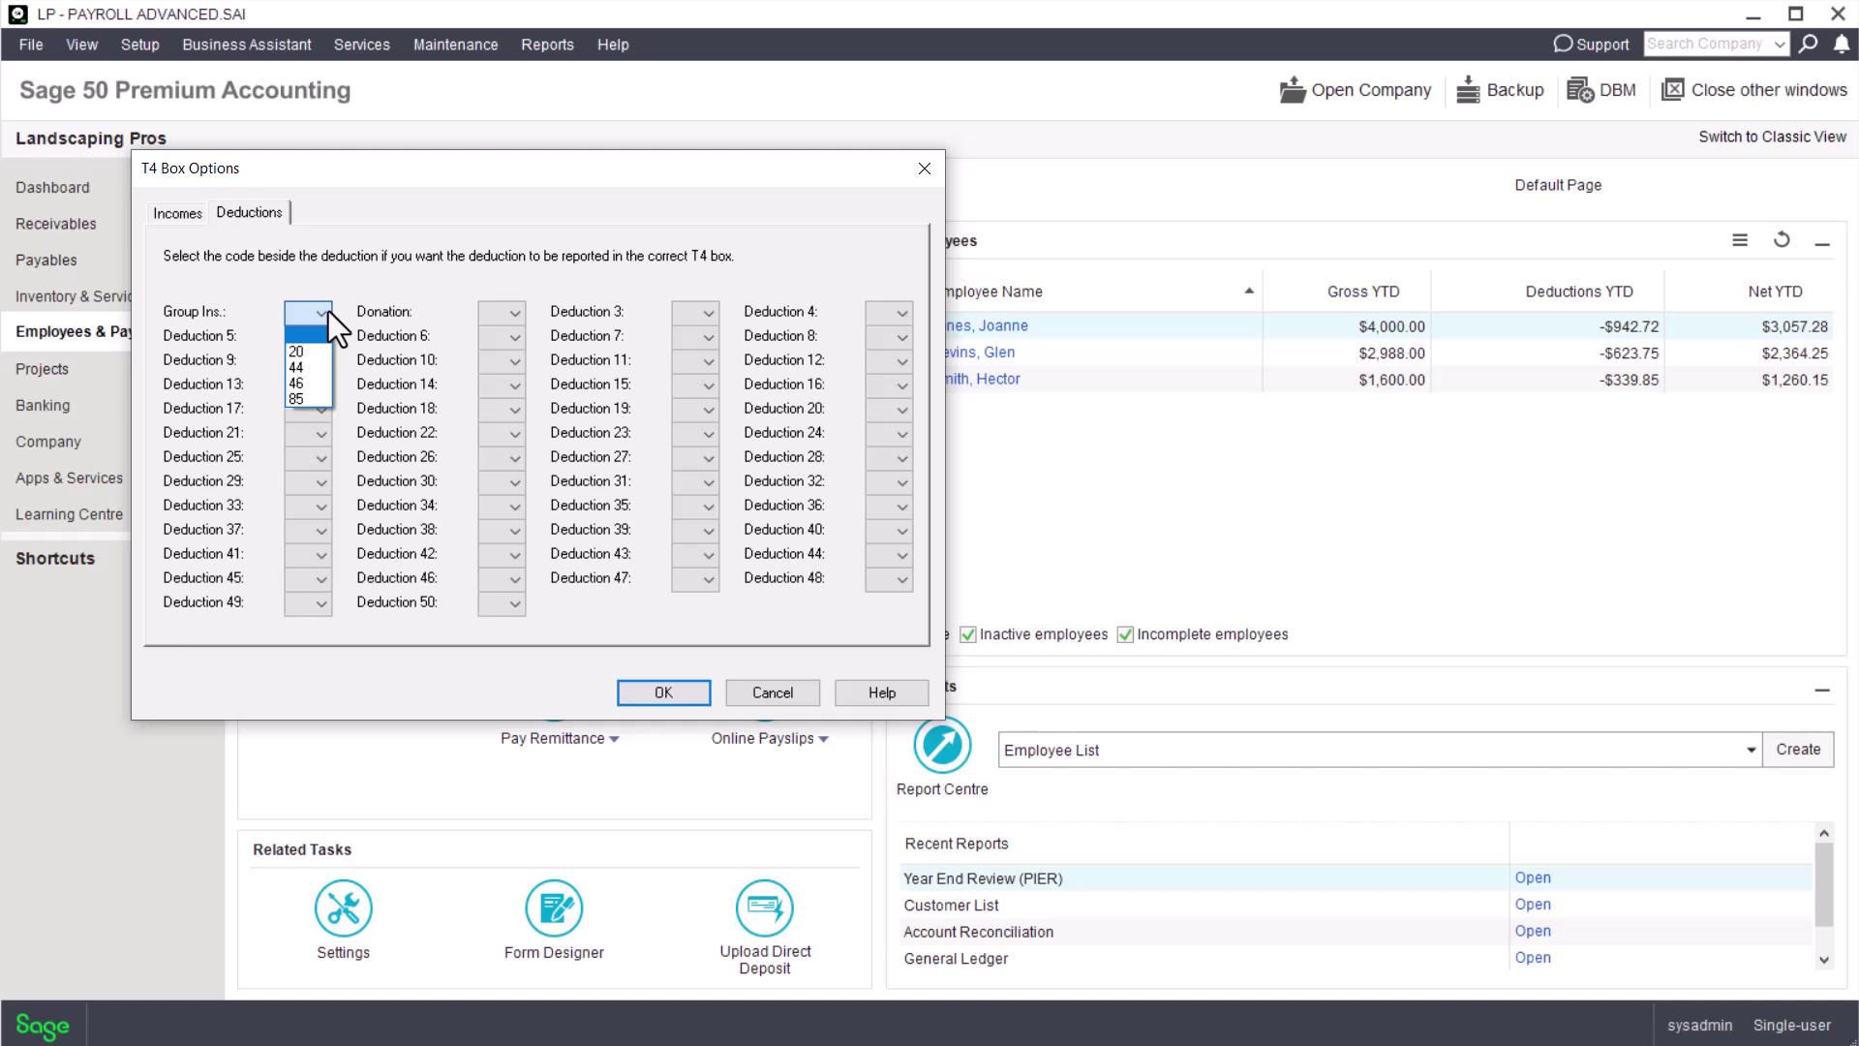
{"action": "left_click", "coordinate": [328, 310]}
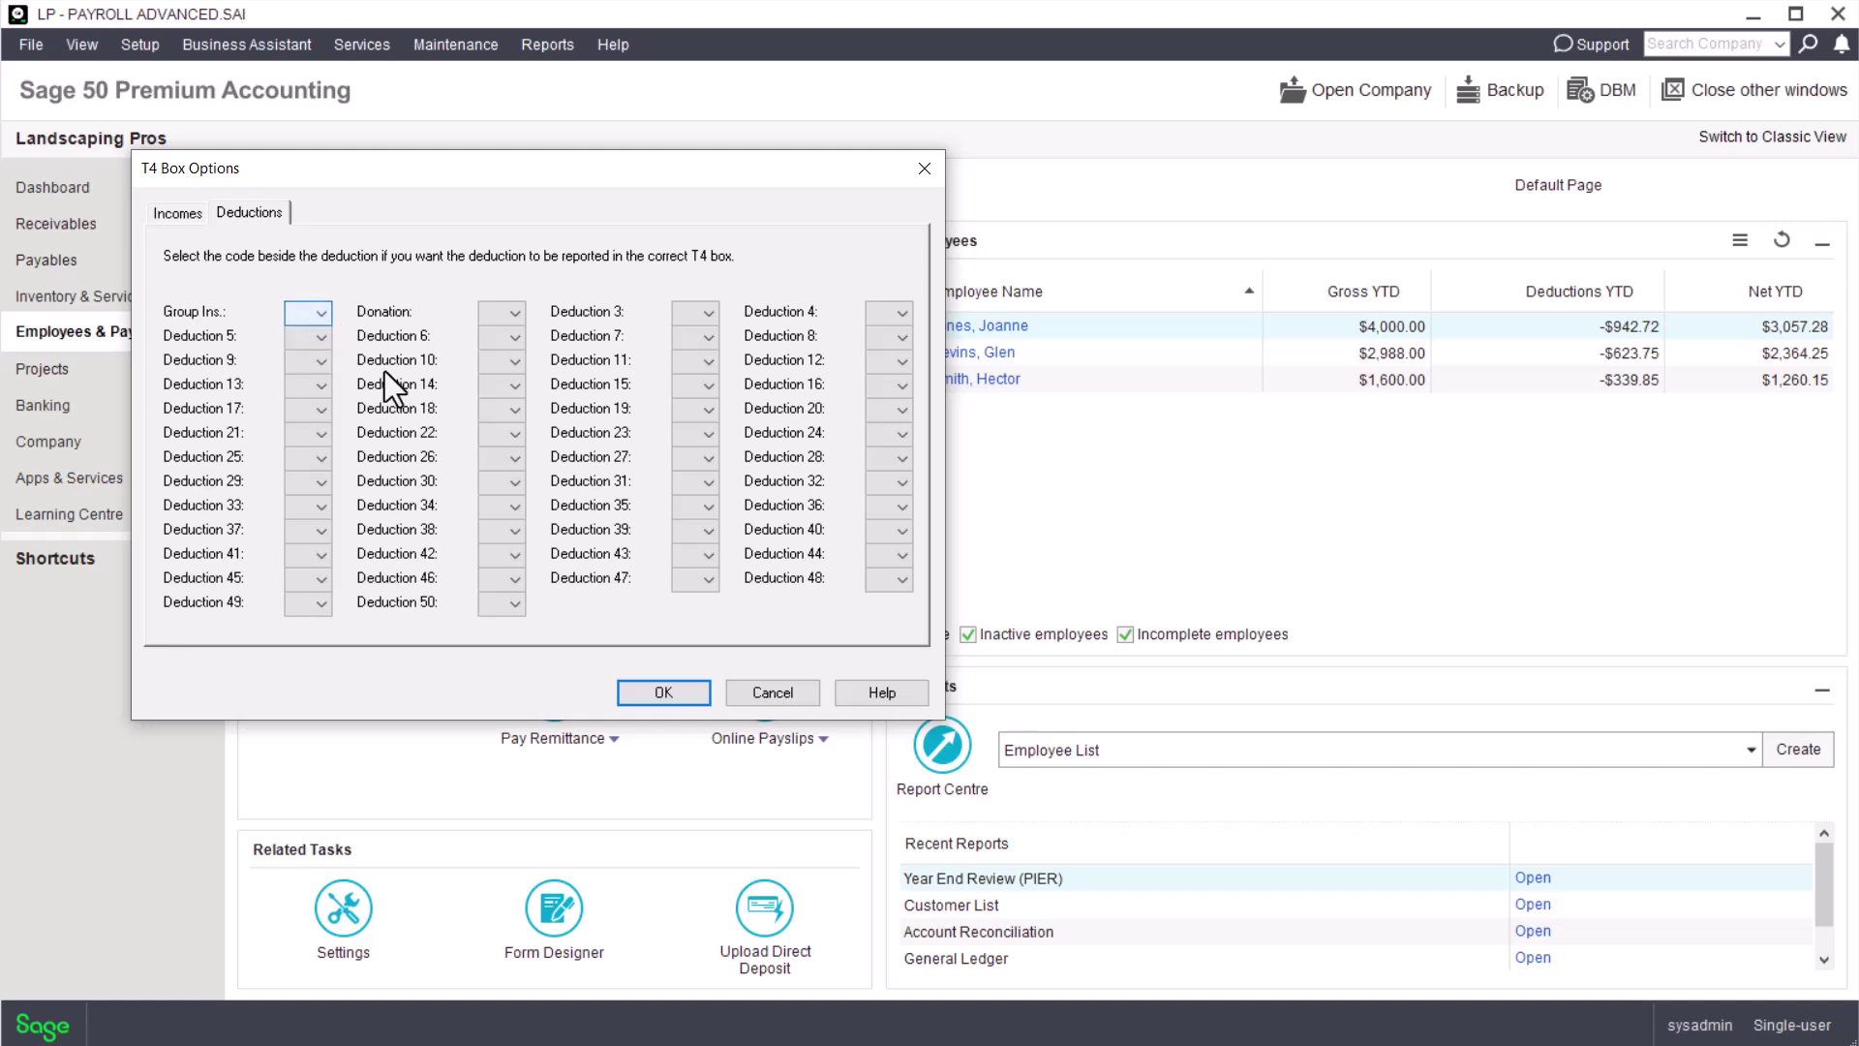
{"action": "left_click", "coordinate": [695, 689]}
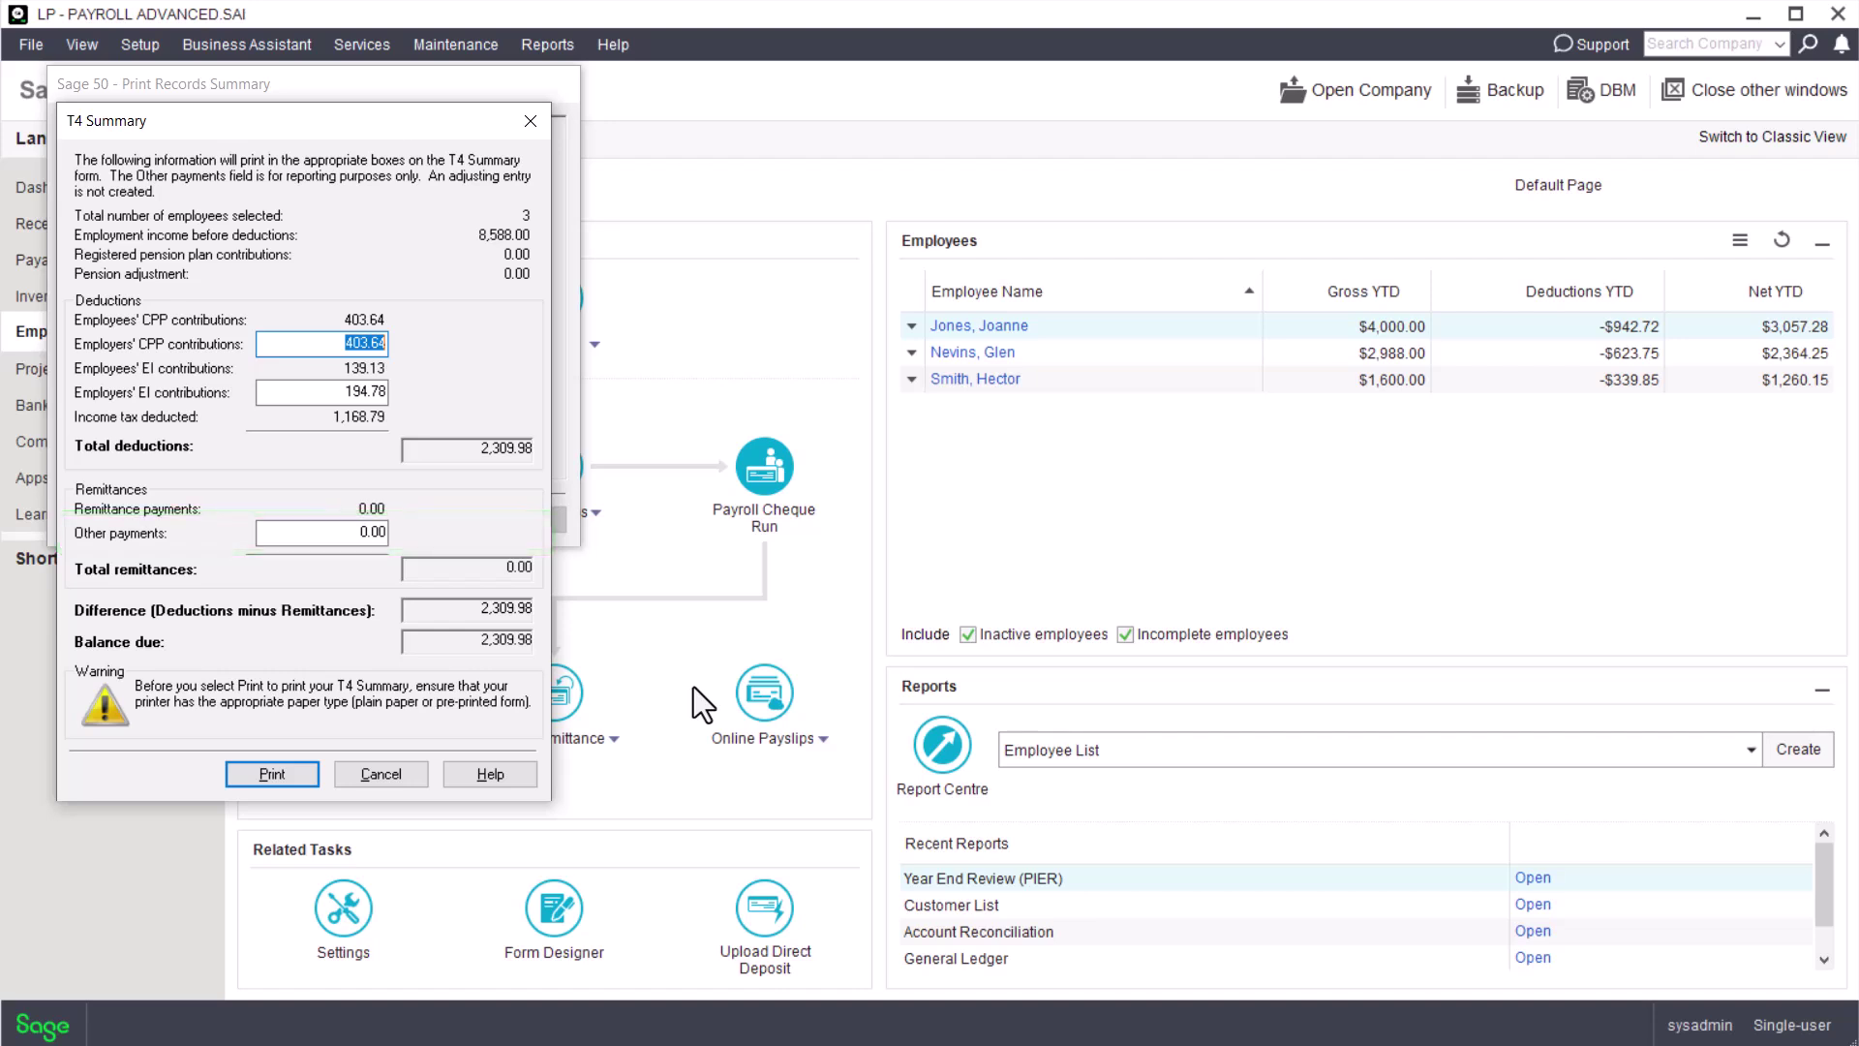
Print the T4 slips and T4 Summary, then dismiss the print log
{"action": "left_click", "coordinate": [277, 780]}
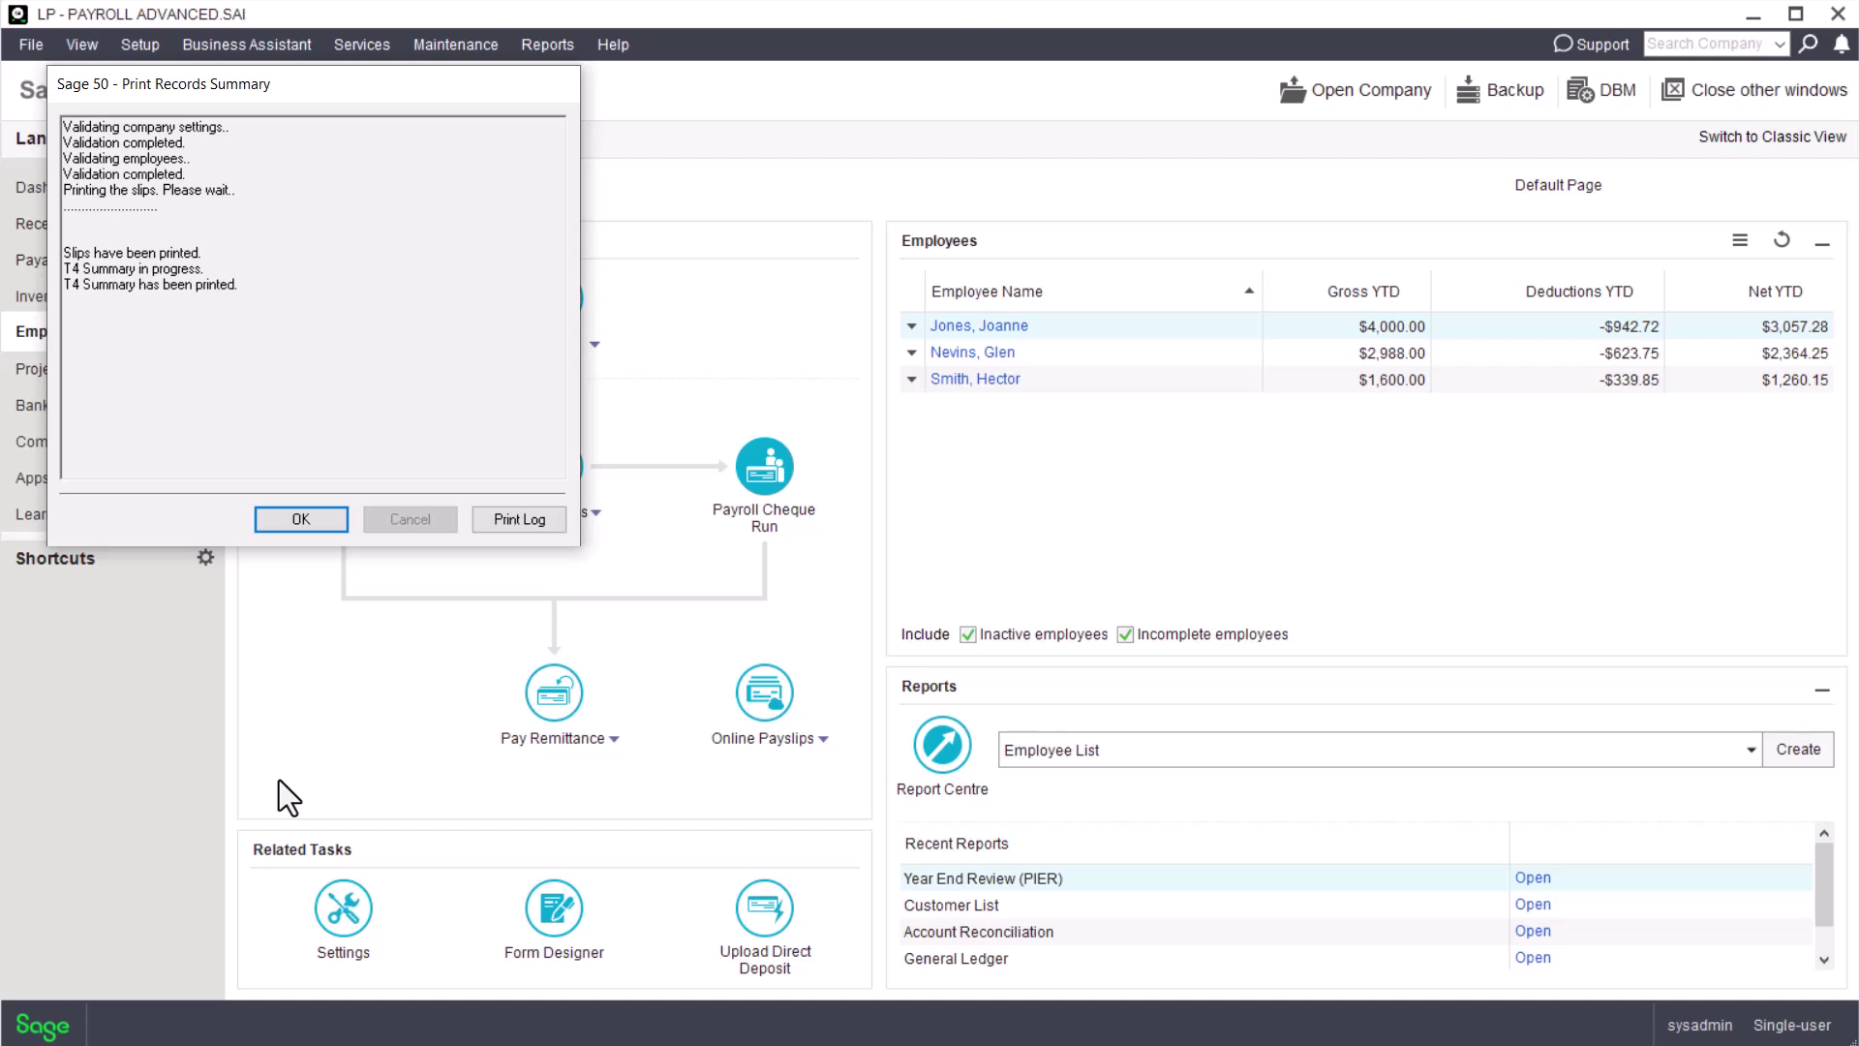
{"action": "left_click", "coordinate": [295, 519]}
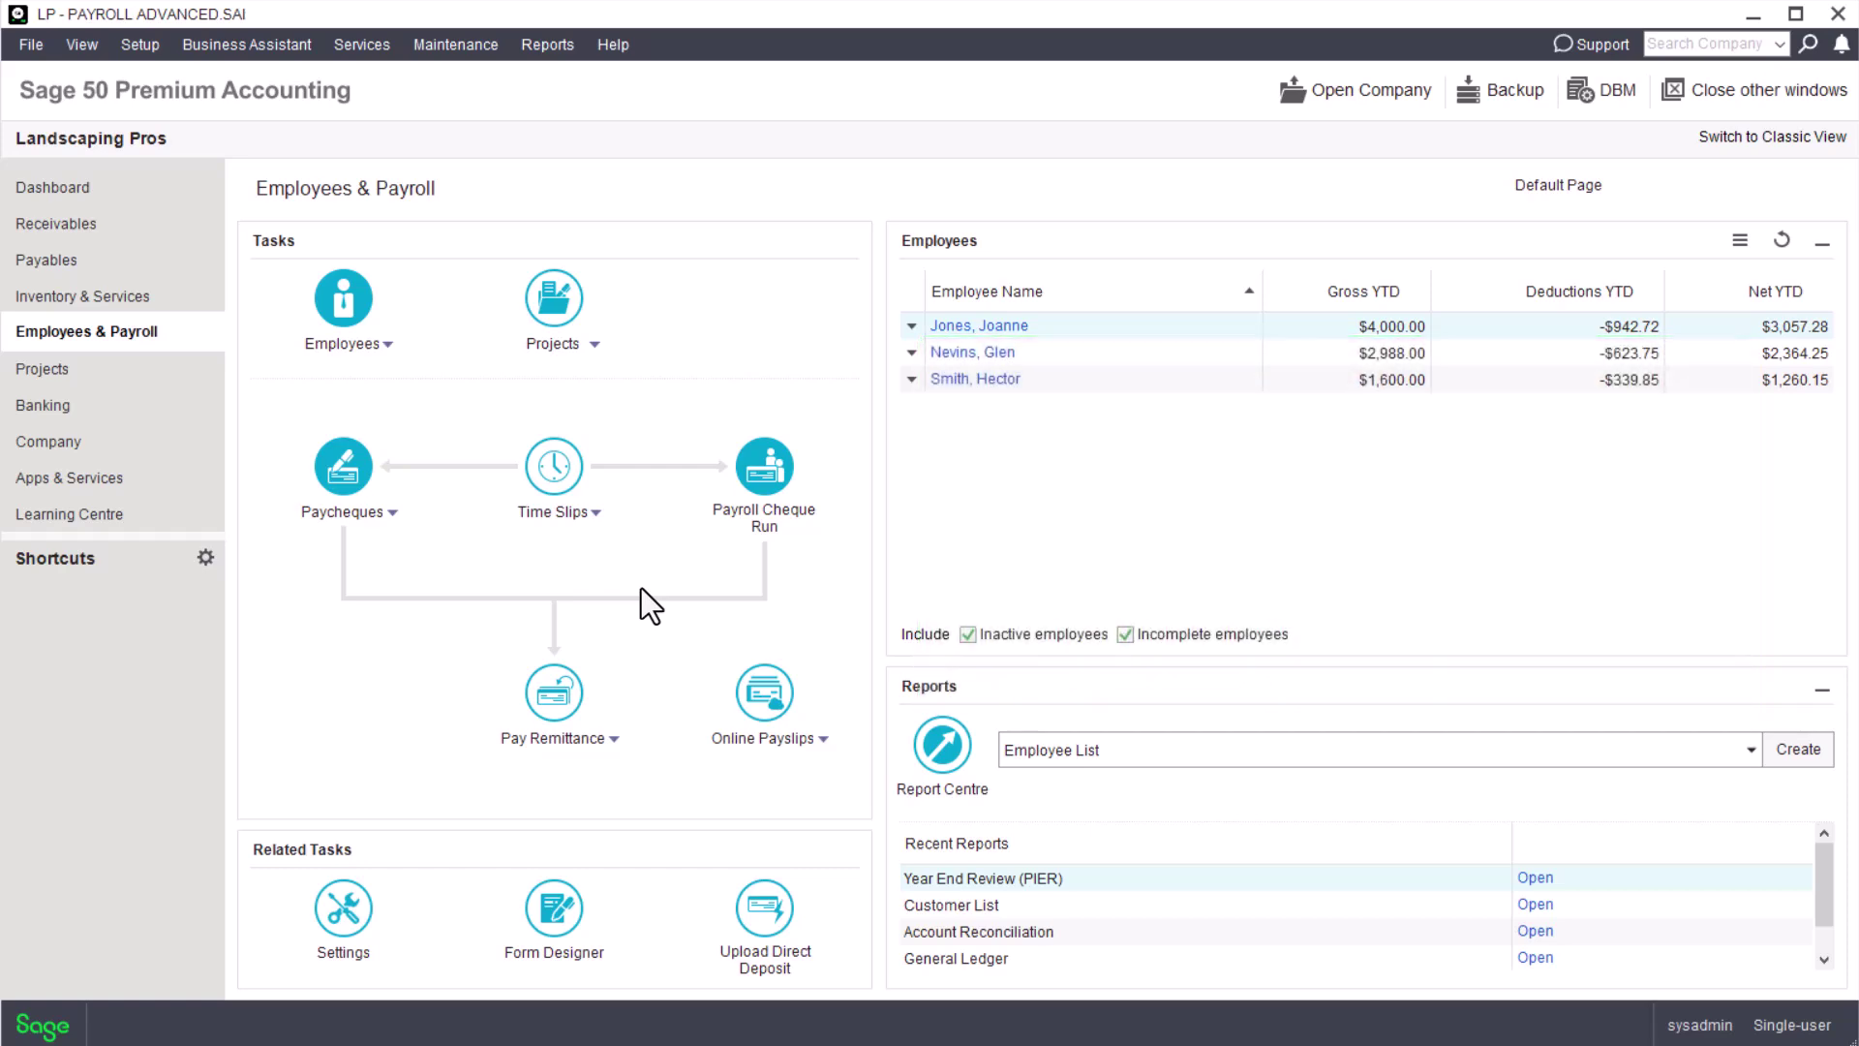
Launch Export T4s (Internet File Transfer) from File > Import/Export > Electronic Filing
{"action": "left_click", "coordinate": [32, 55]}
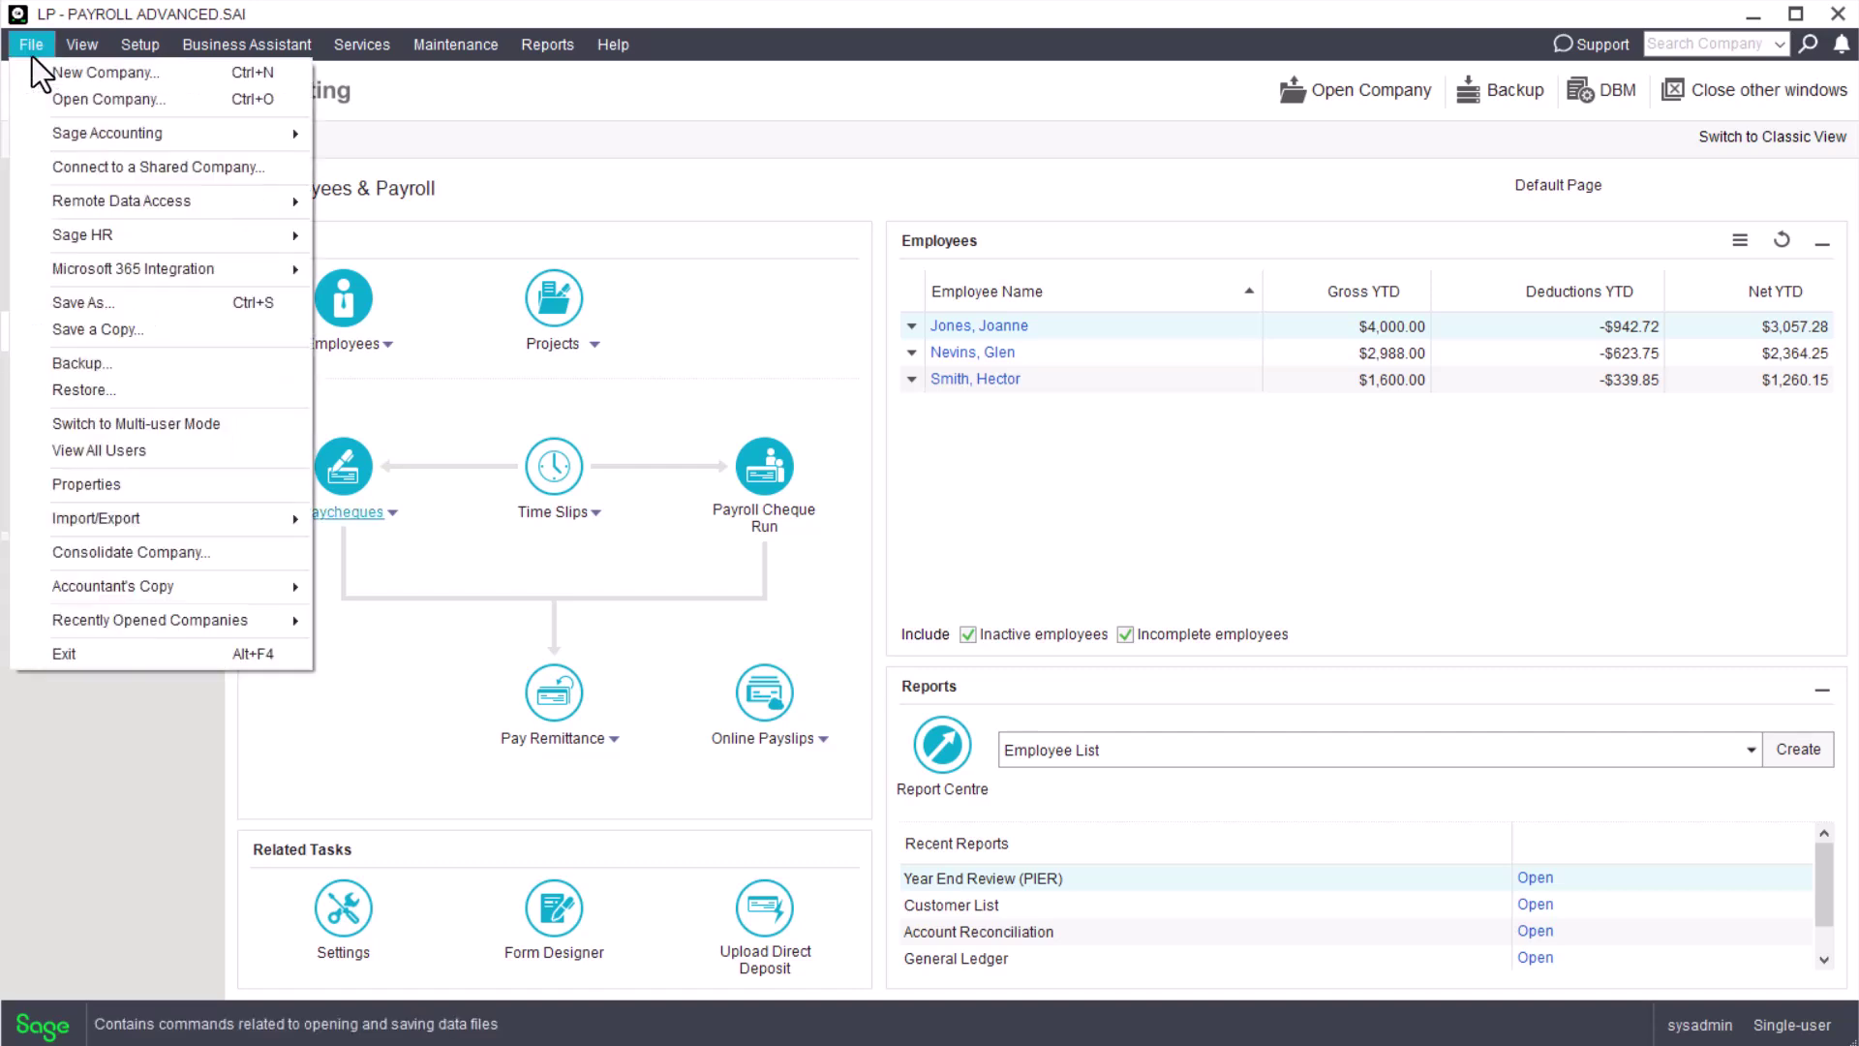
{"action": "mouse_move", "coordinate": [136, 520]}
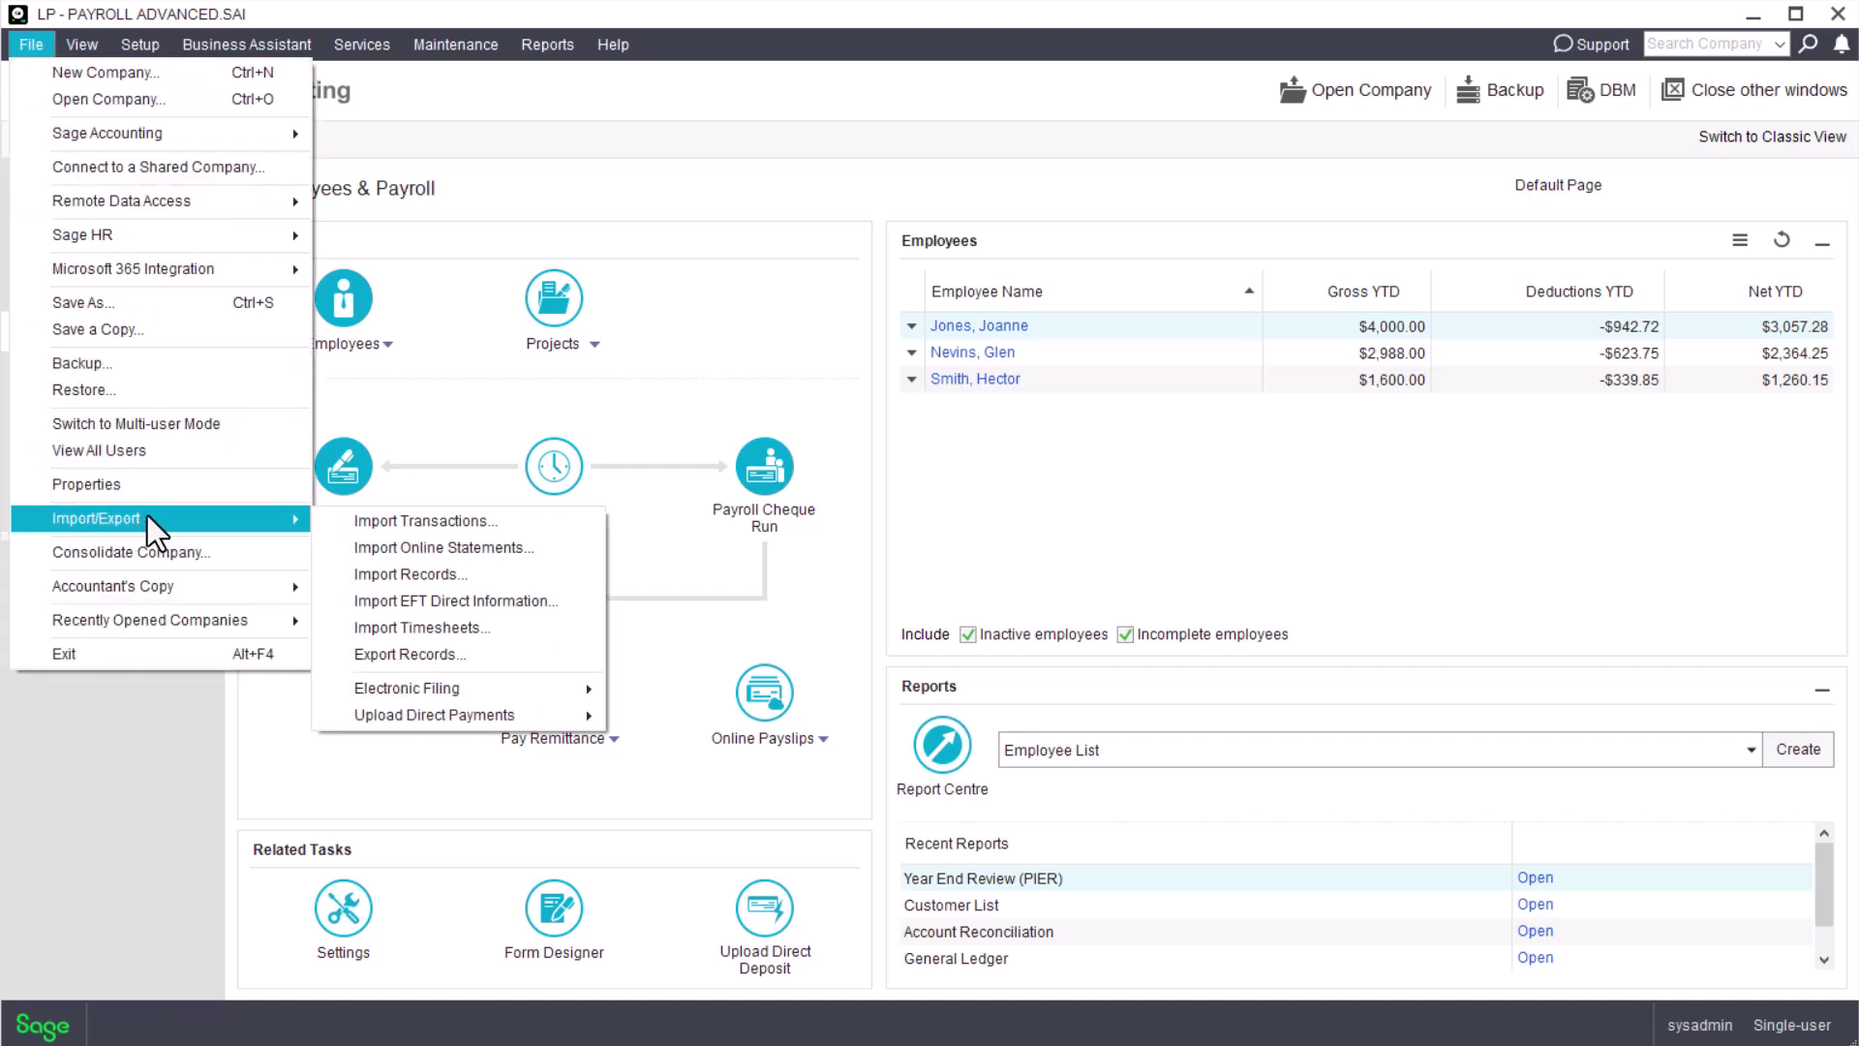
{"action": "mouse_move", "coordinate": [469, 682]}
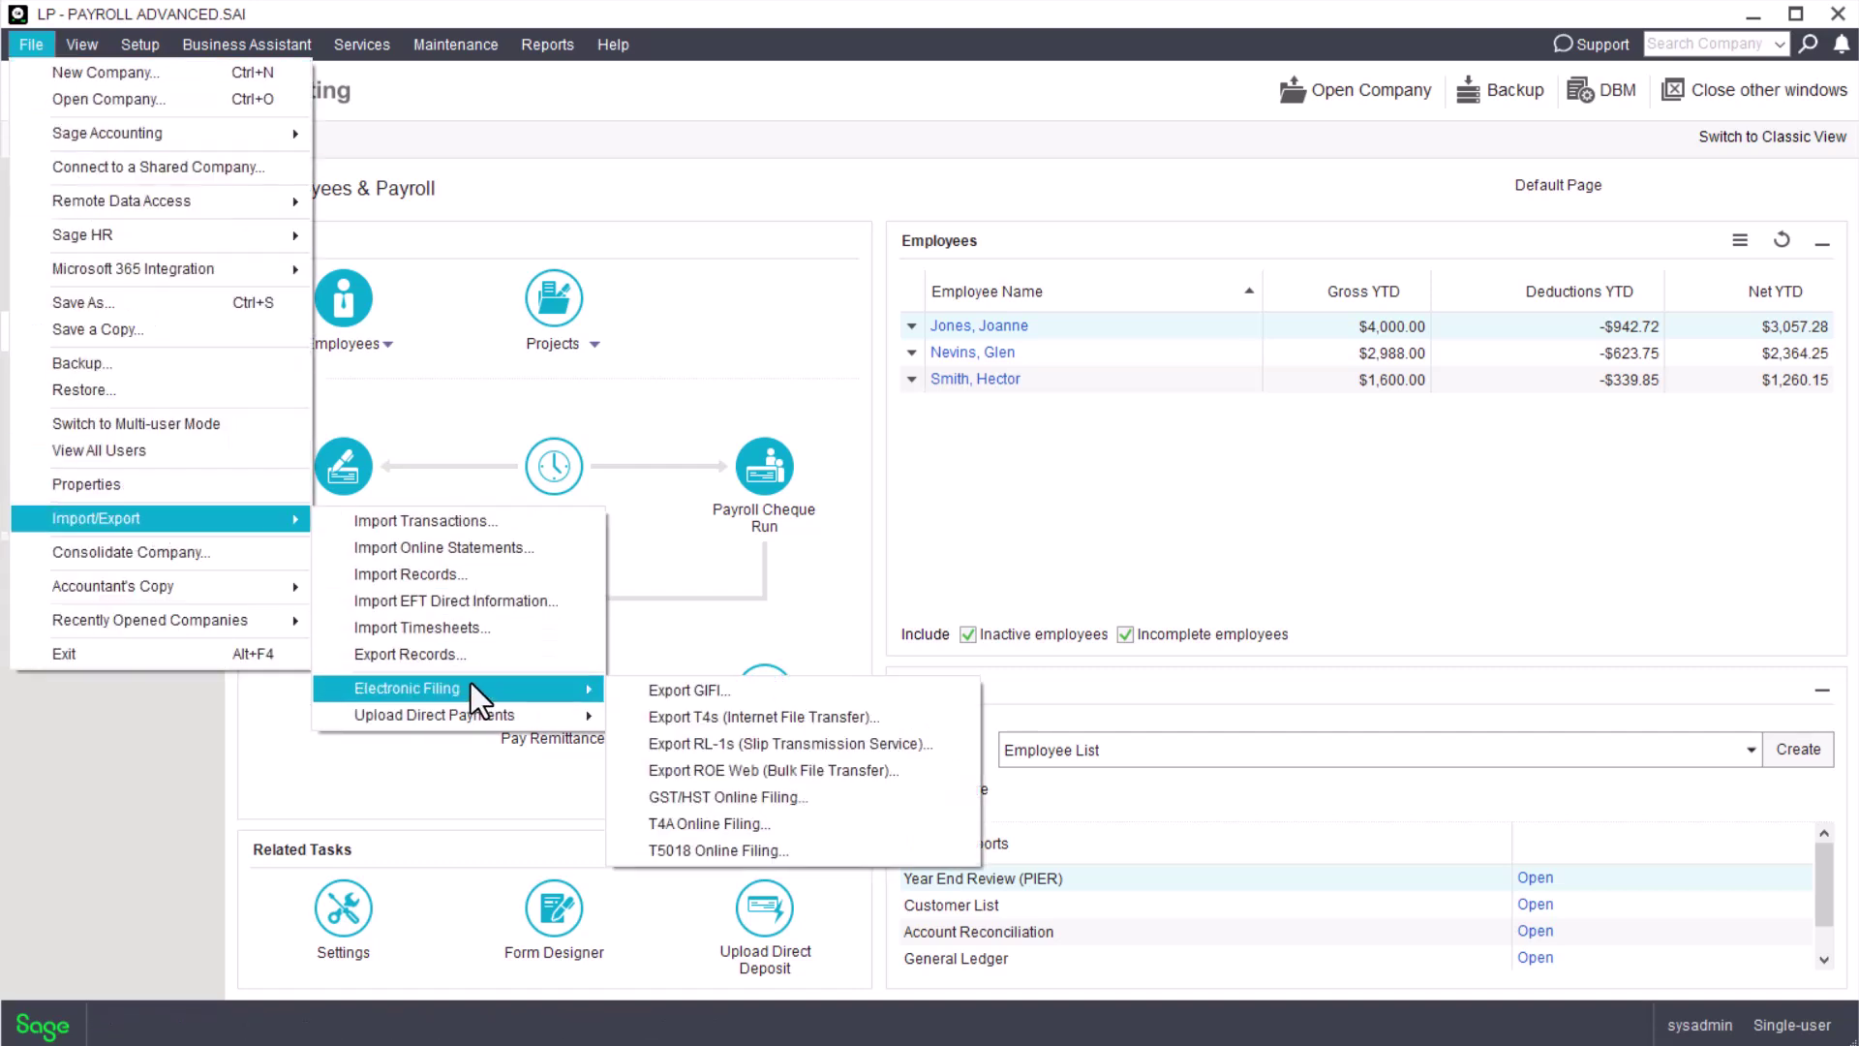
{"action": "left_click", "coordinate": [730, 713]}
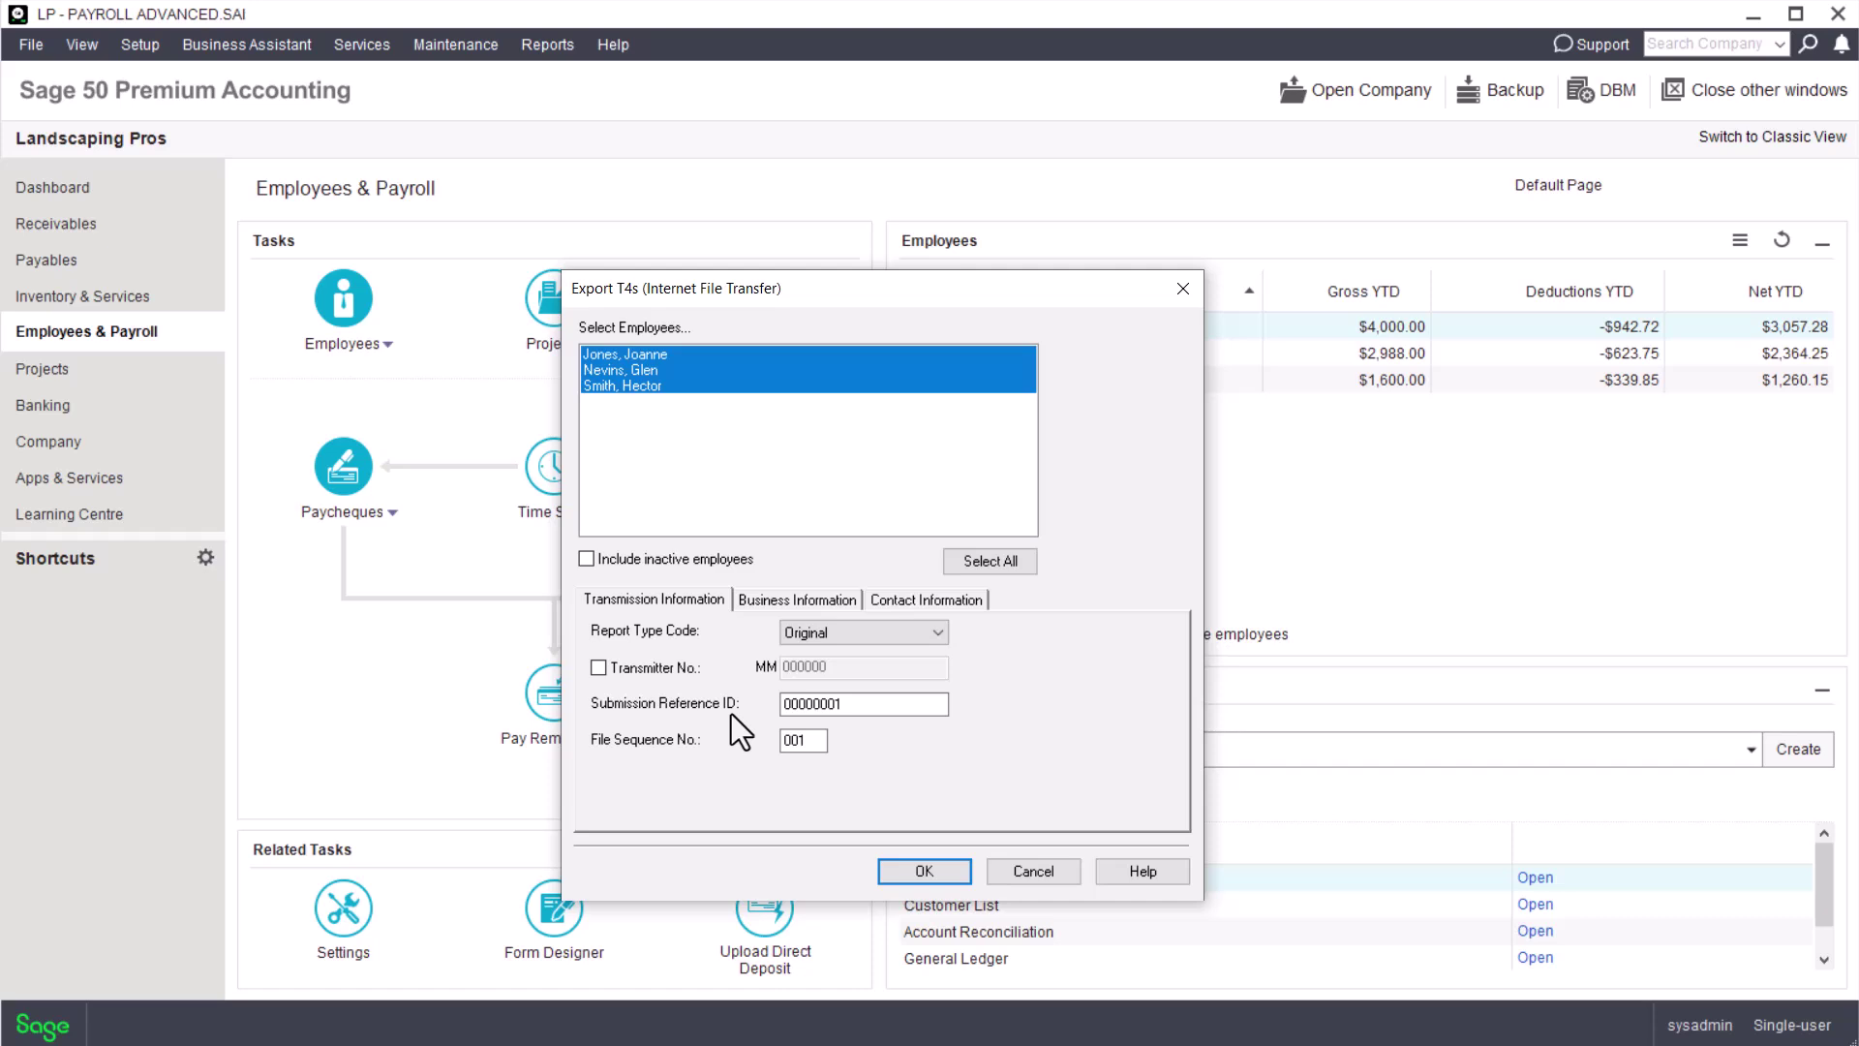
Include inactive employees, select all three for export, and view the Business Information tab
{"action": "left_click", "coordinate": [608, 558]}
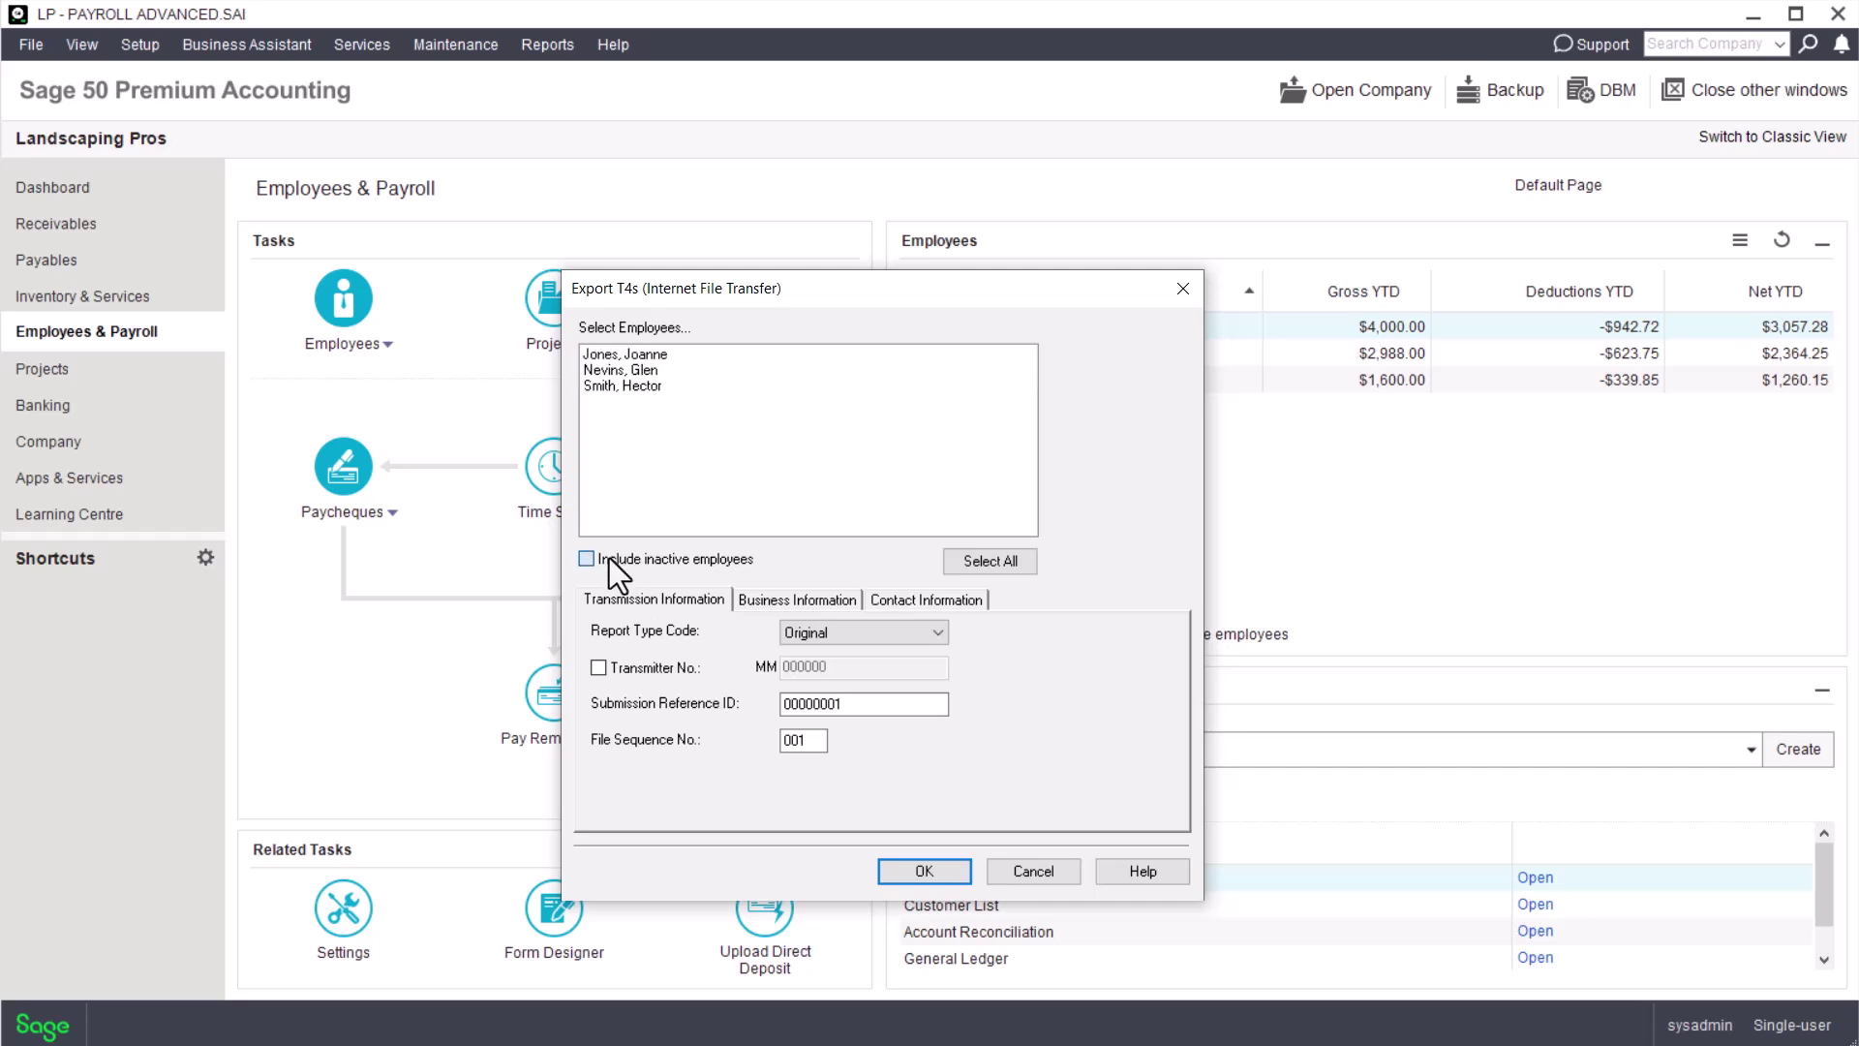
{"action": "left_click", "coordinate": [949, 567]}
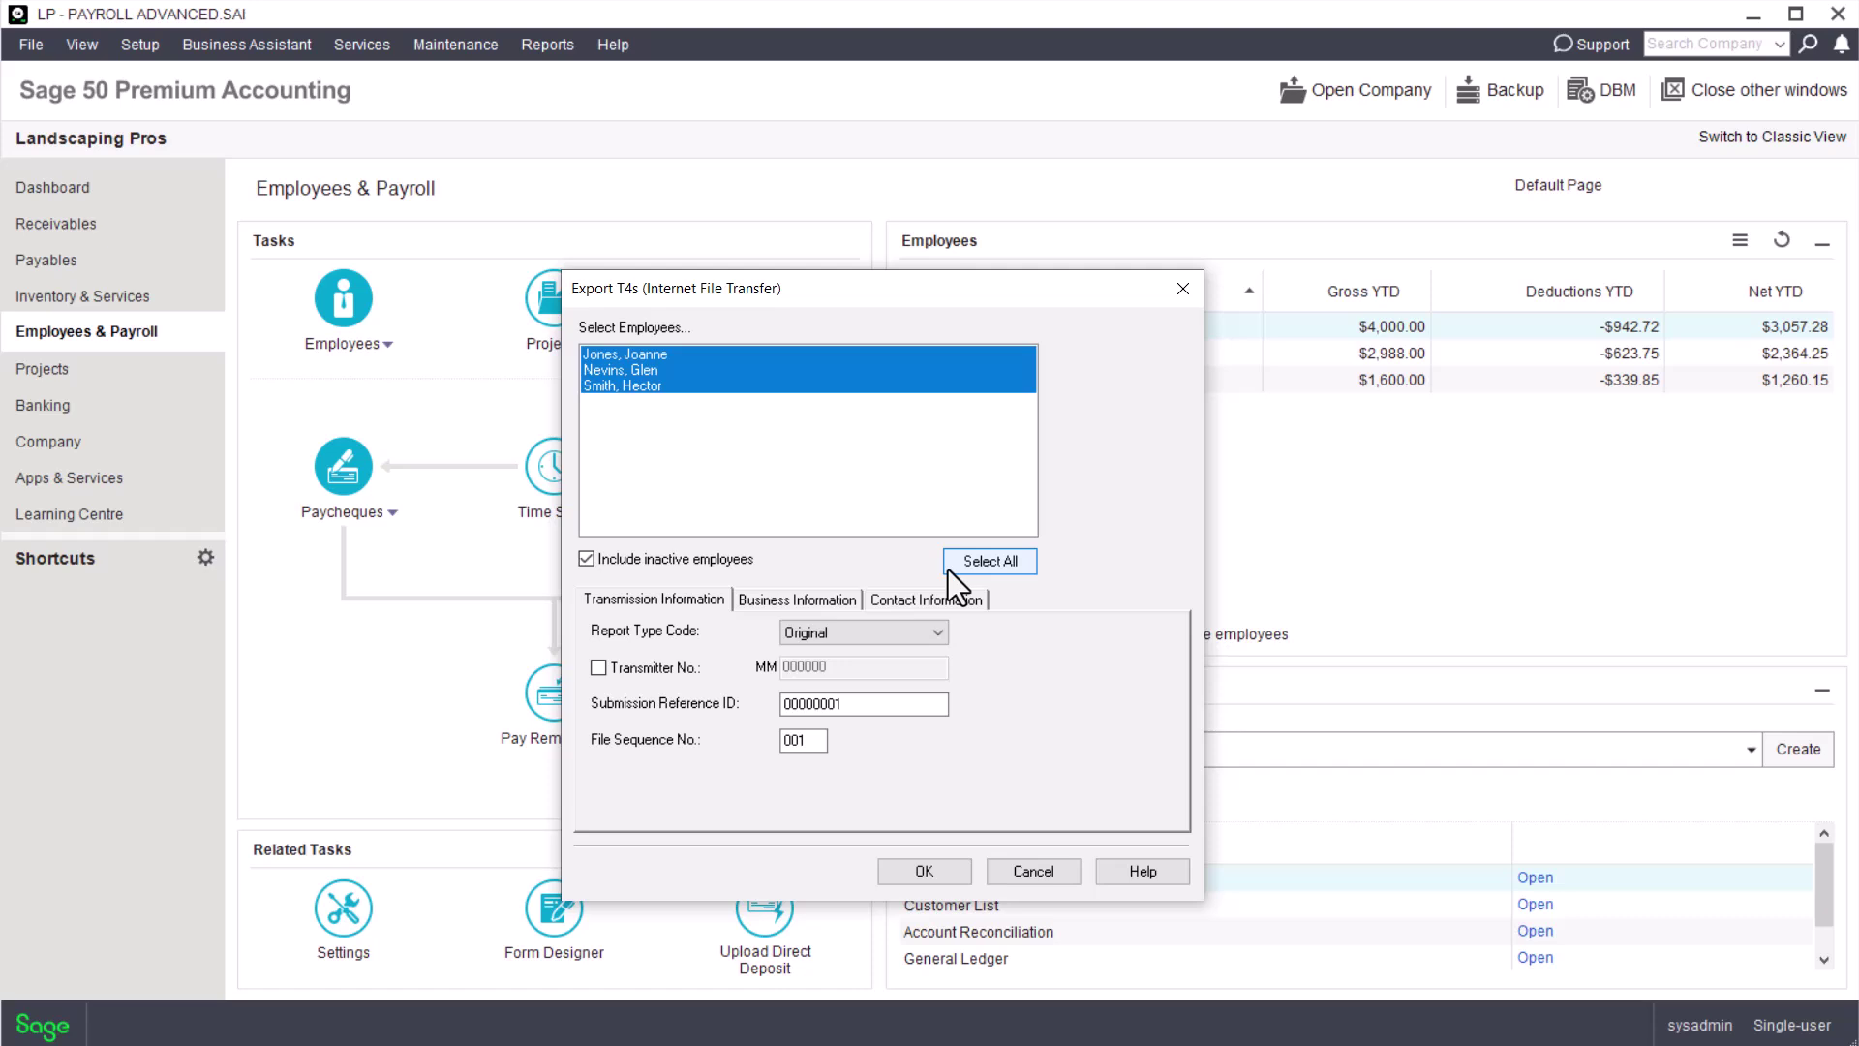
{"action": "left_click", "coordinate": [788, 600]}
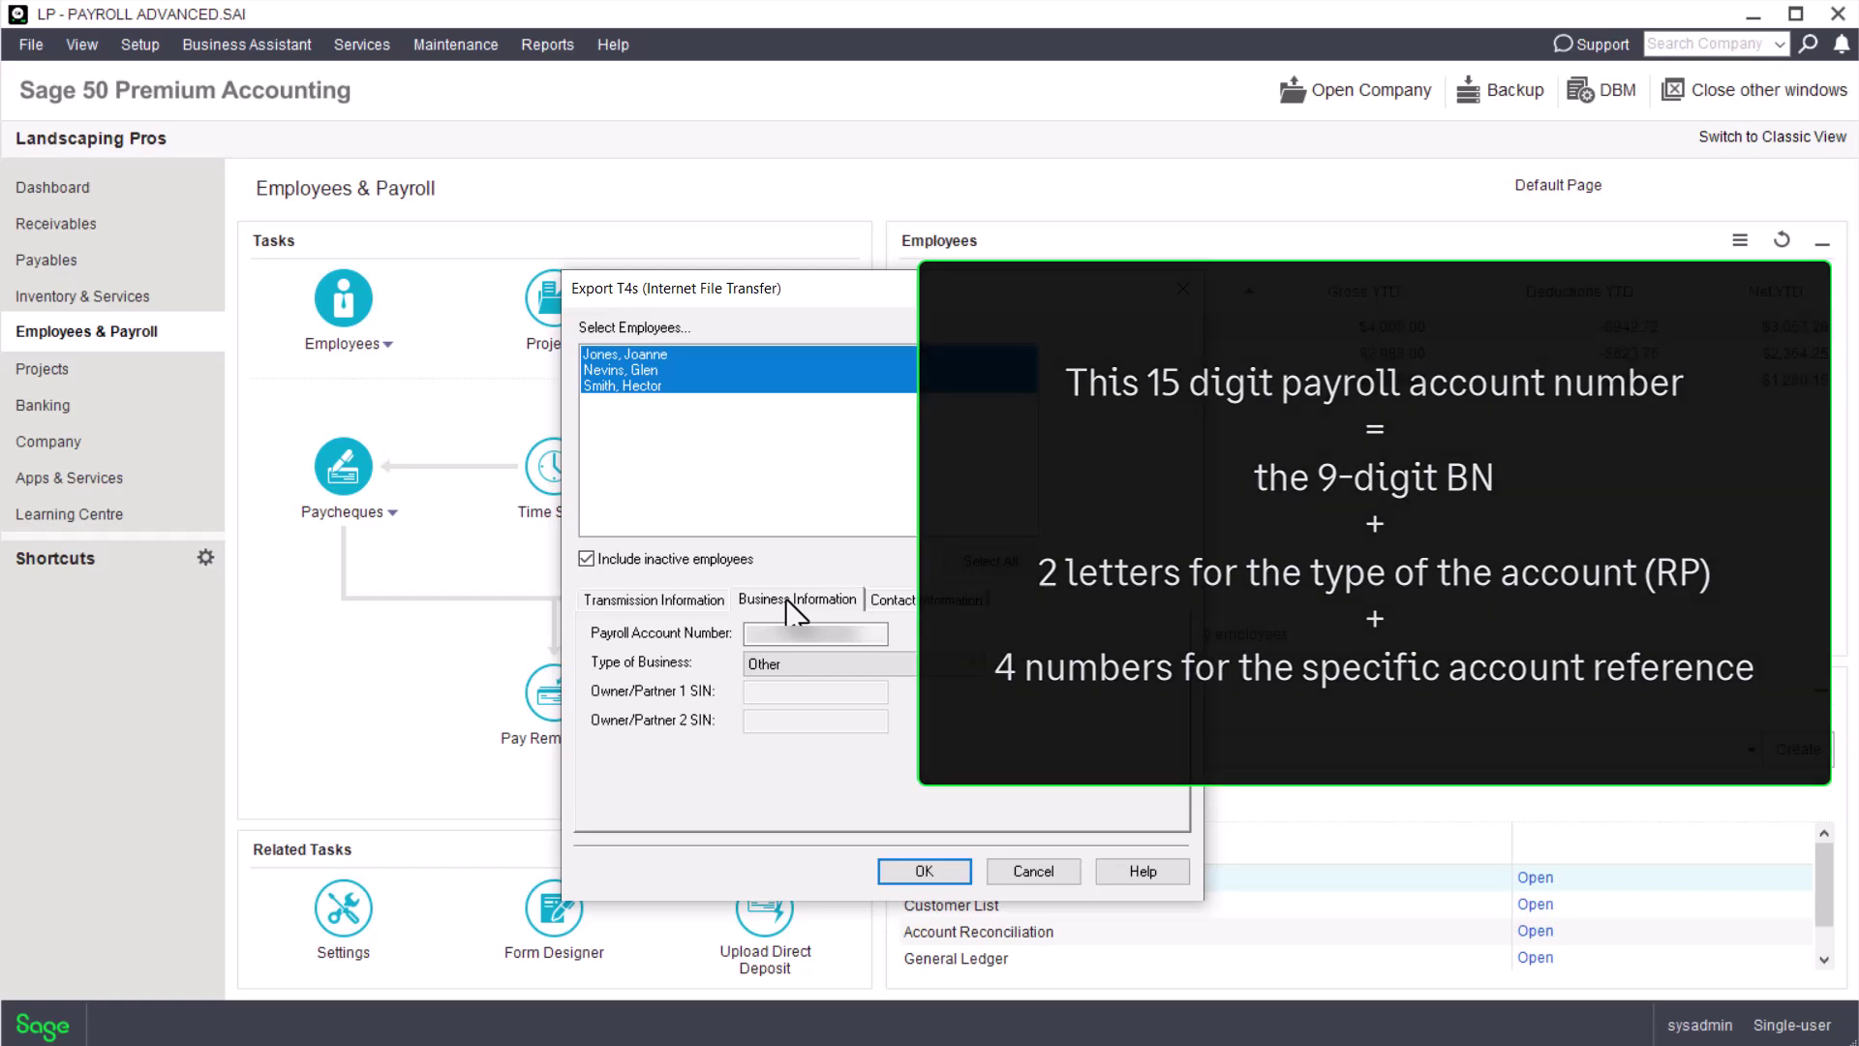
Keep business type Other, review contact details, accept the export settings, and decline saving changes
{"action": "left_click", "coordinate": [815, 665]}
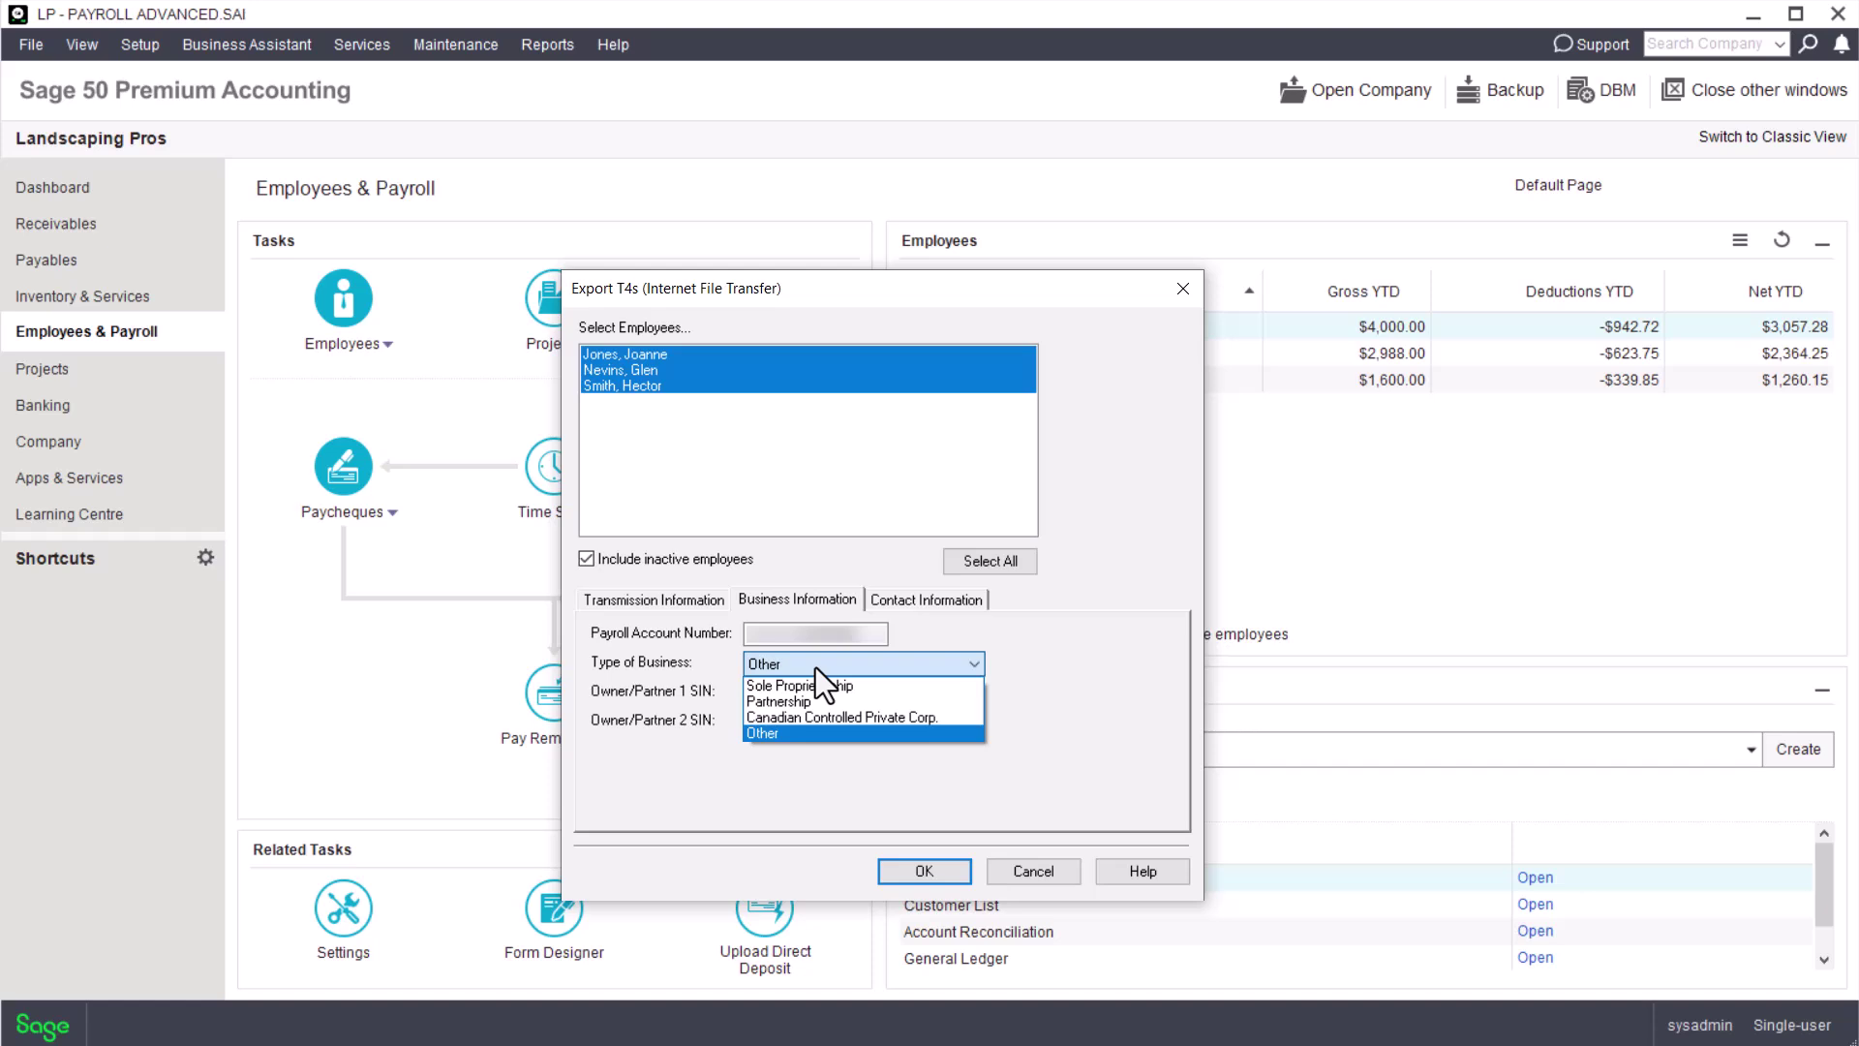
{"action": "left_click", "coordinate": [815, 666]}
{"action": "left_click", "coordinate": [899, 600]}
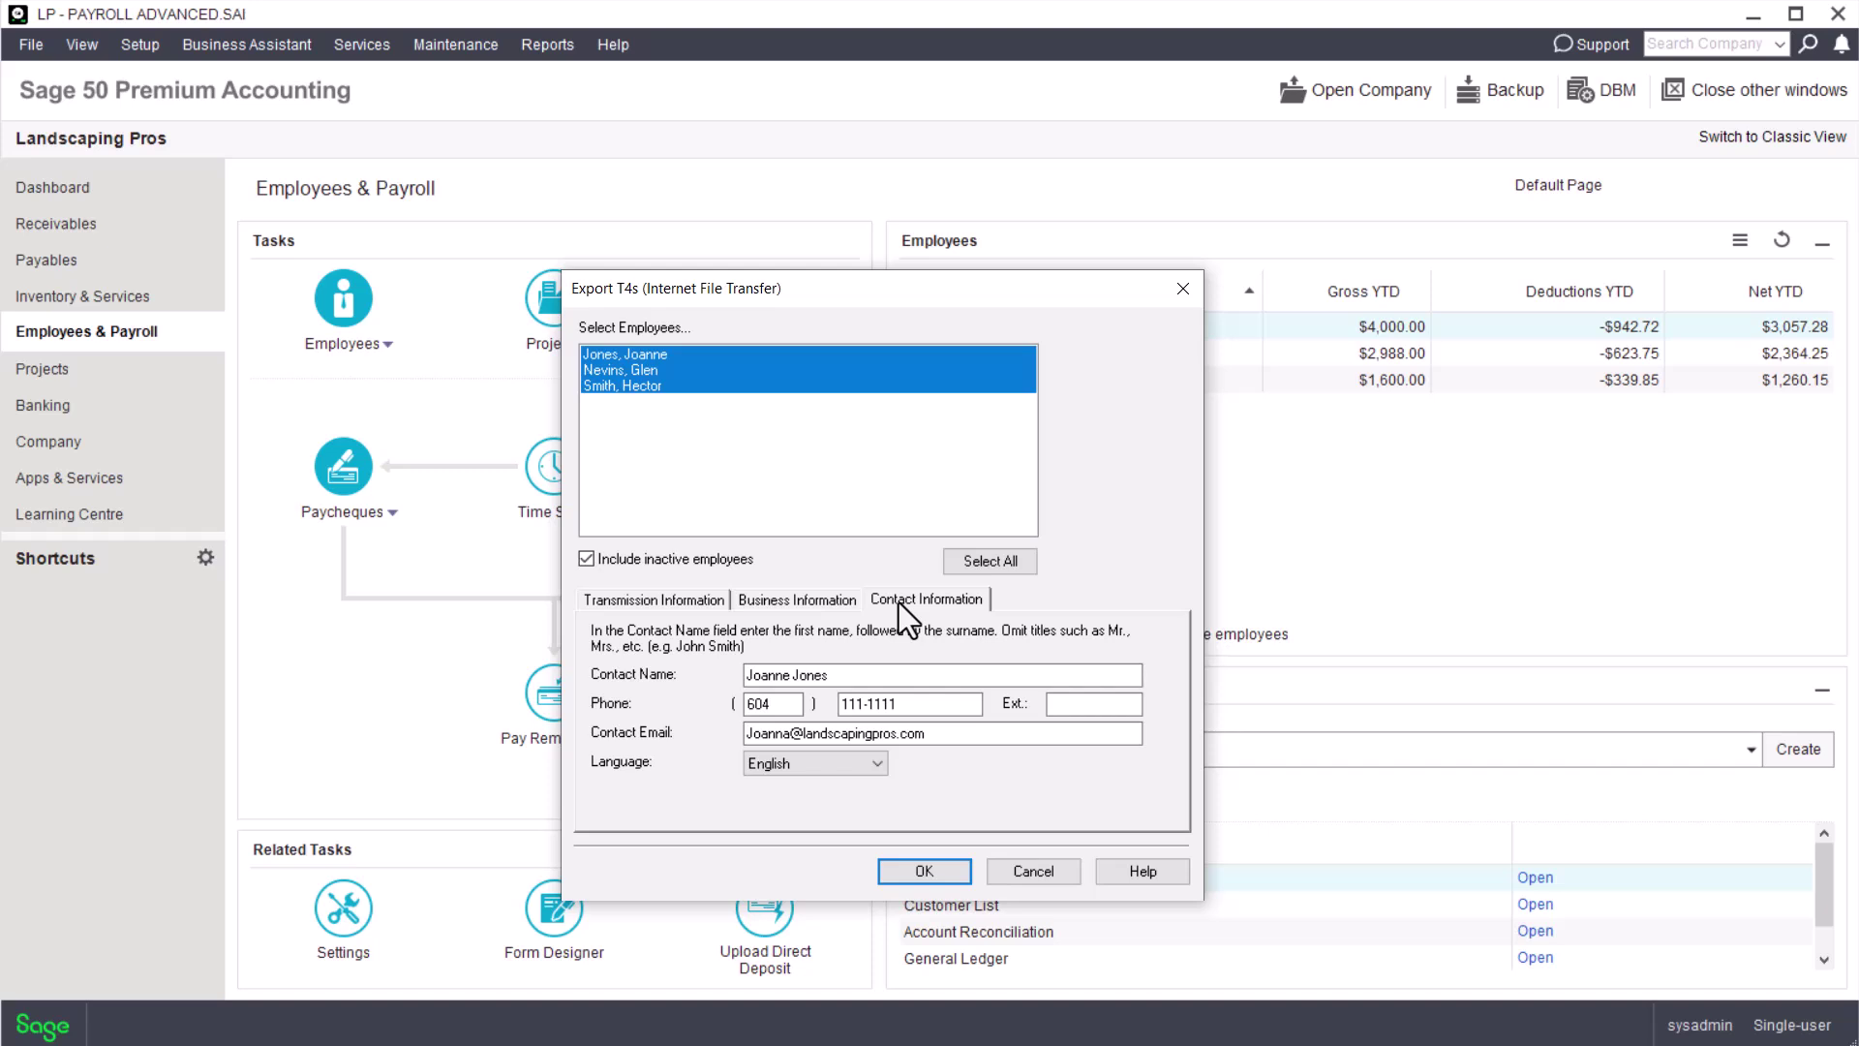
{"action": "left_click", "coordinate": [904, 869]}
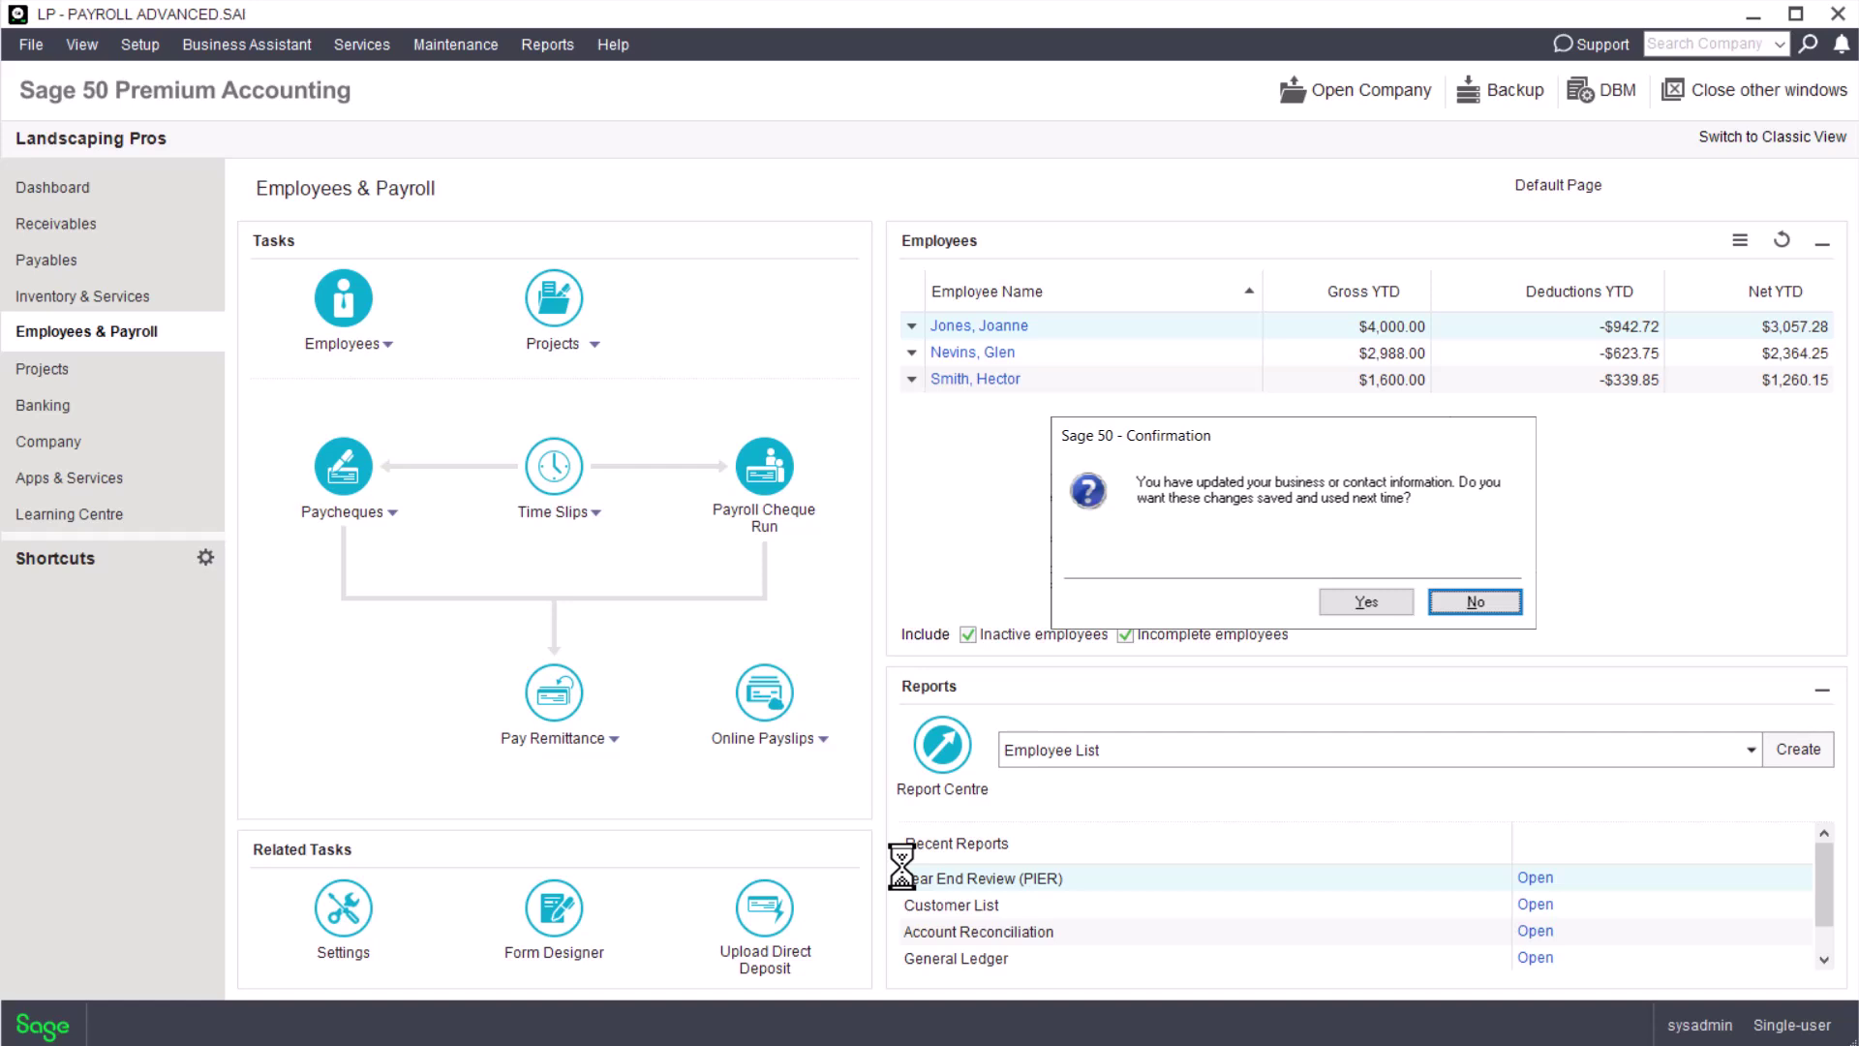
{"action": "key", "text": "Return"}
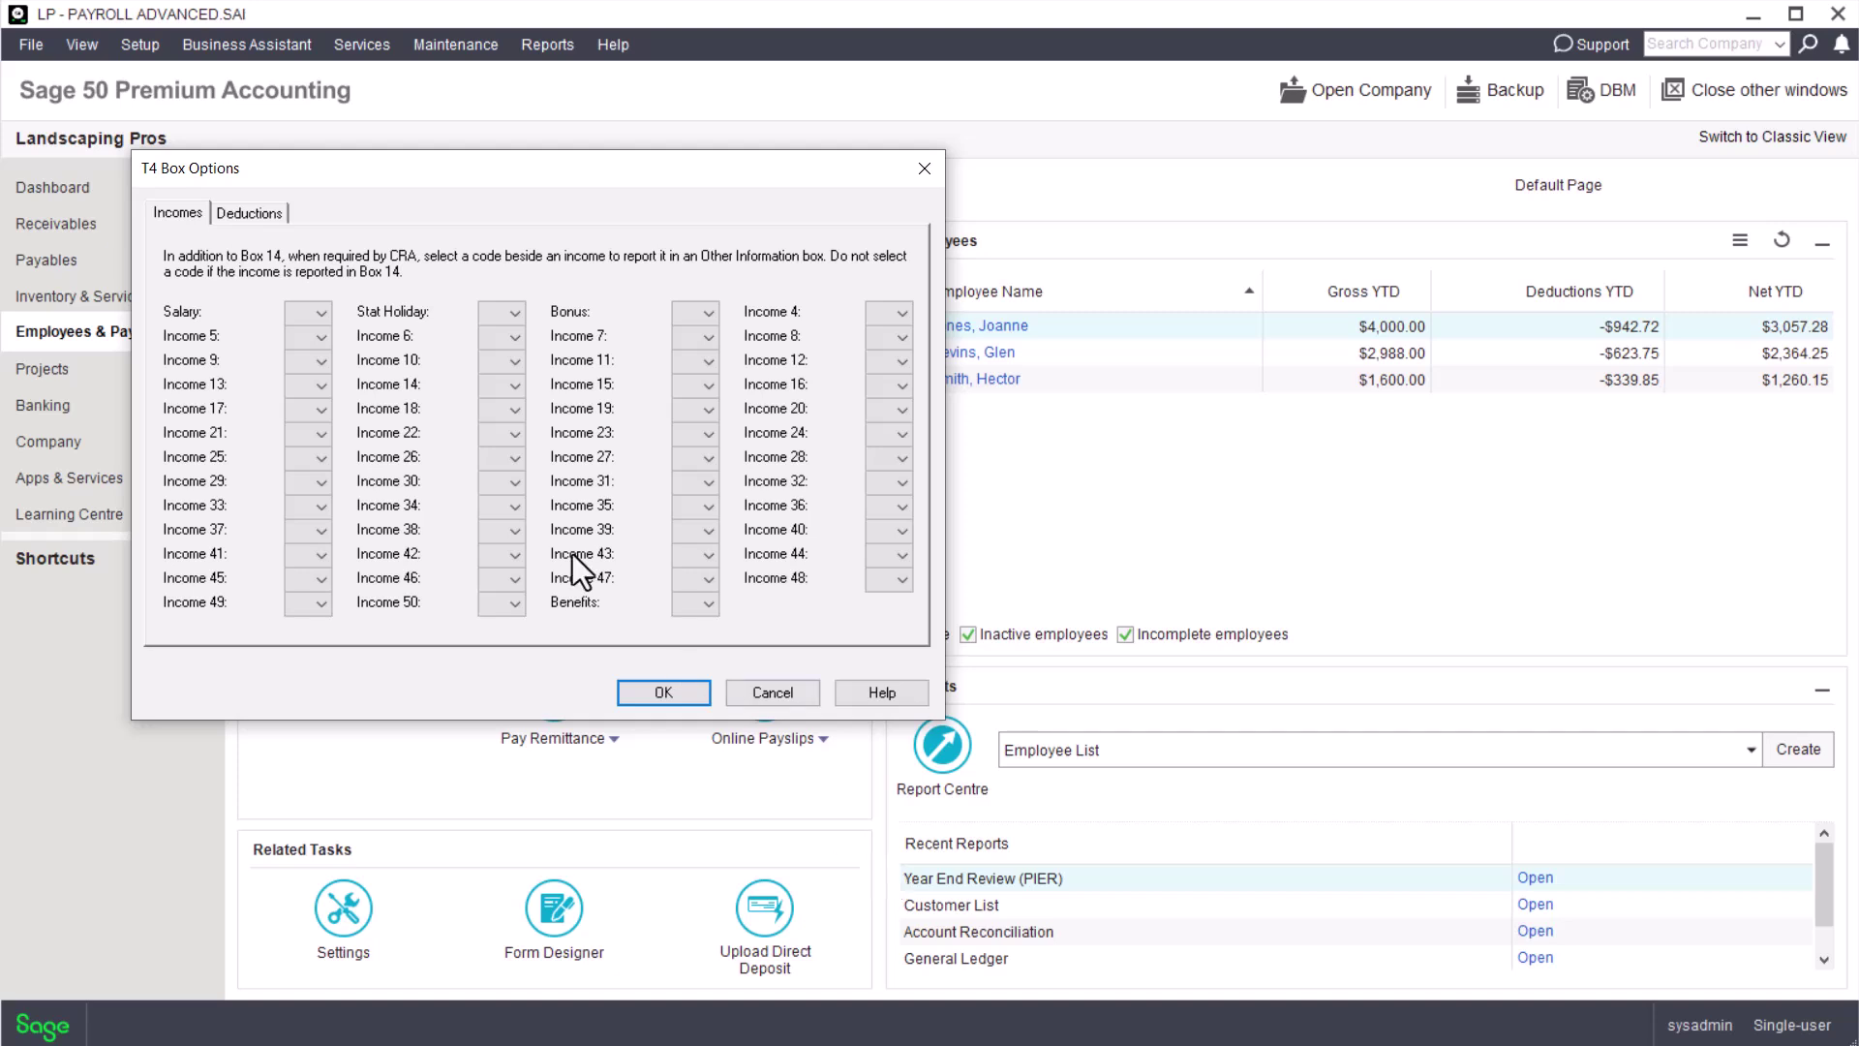
Review the blank deduction box codes and accept the T4 box options
{"action": "left_click", "coordinate": [260, 217]}
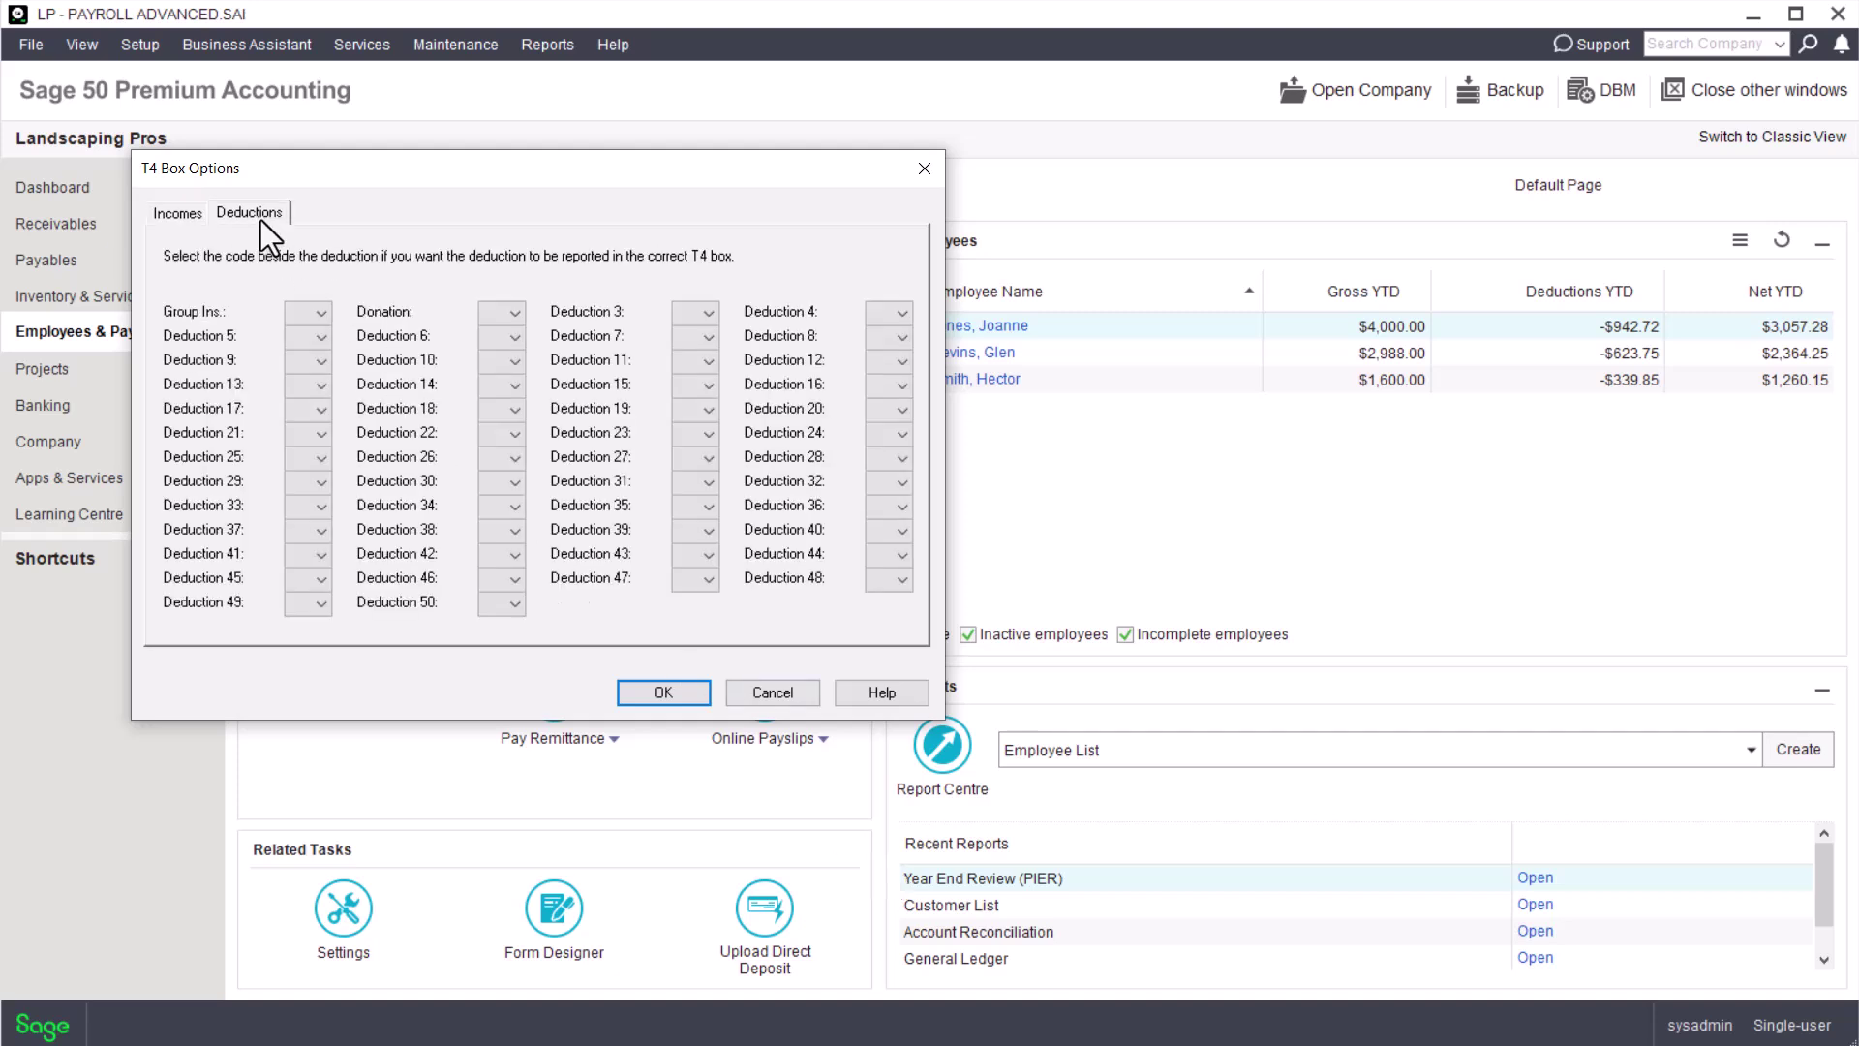
{"action": "left_click", "coordinate": [664, 693]}
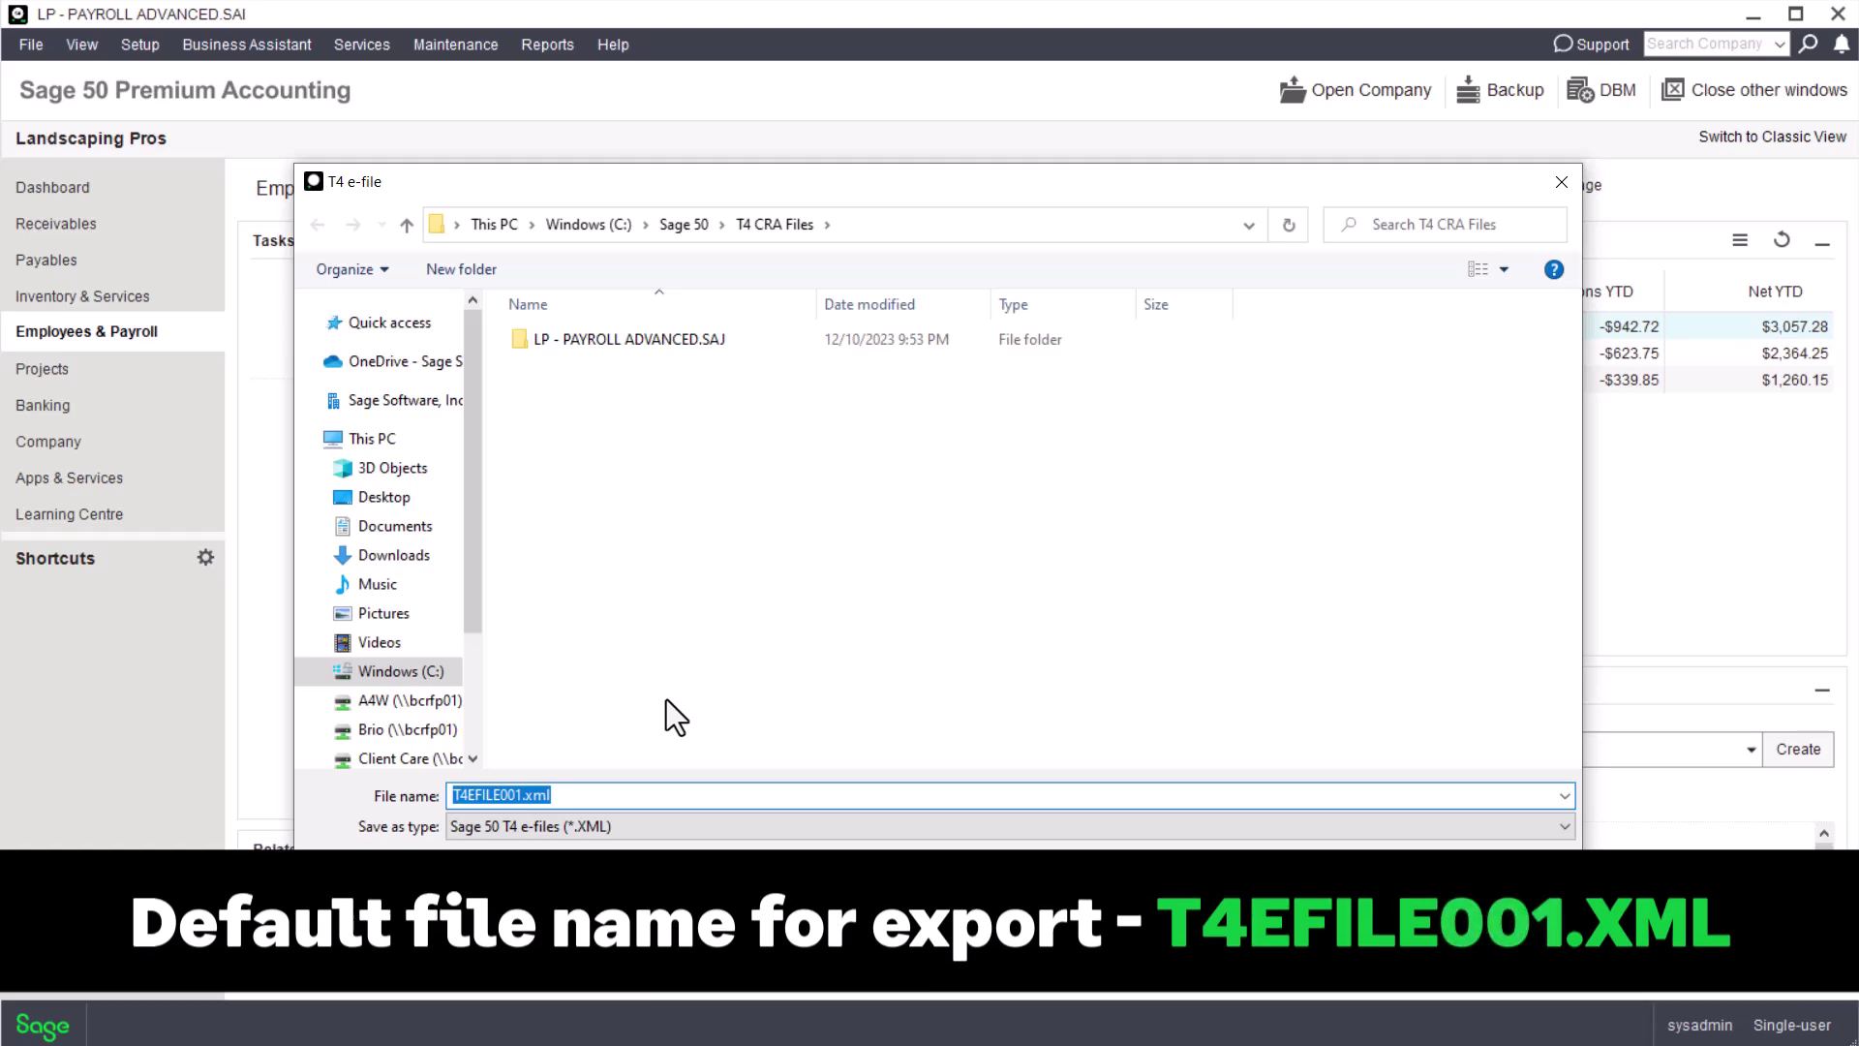
Rename the export file from T4EFILE001.xml to T4EFILE002.xml and save it
{"action": "left_click", "coordinate": [516, 795]}
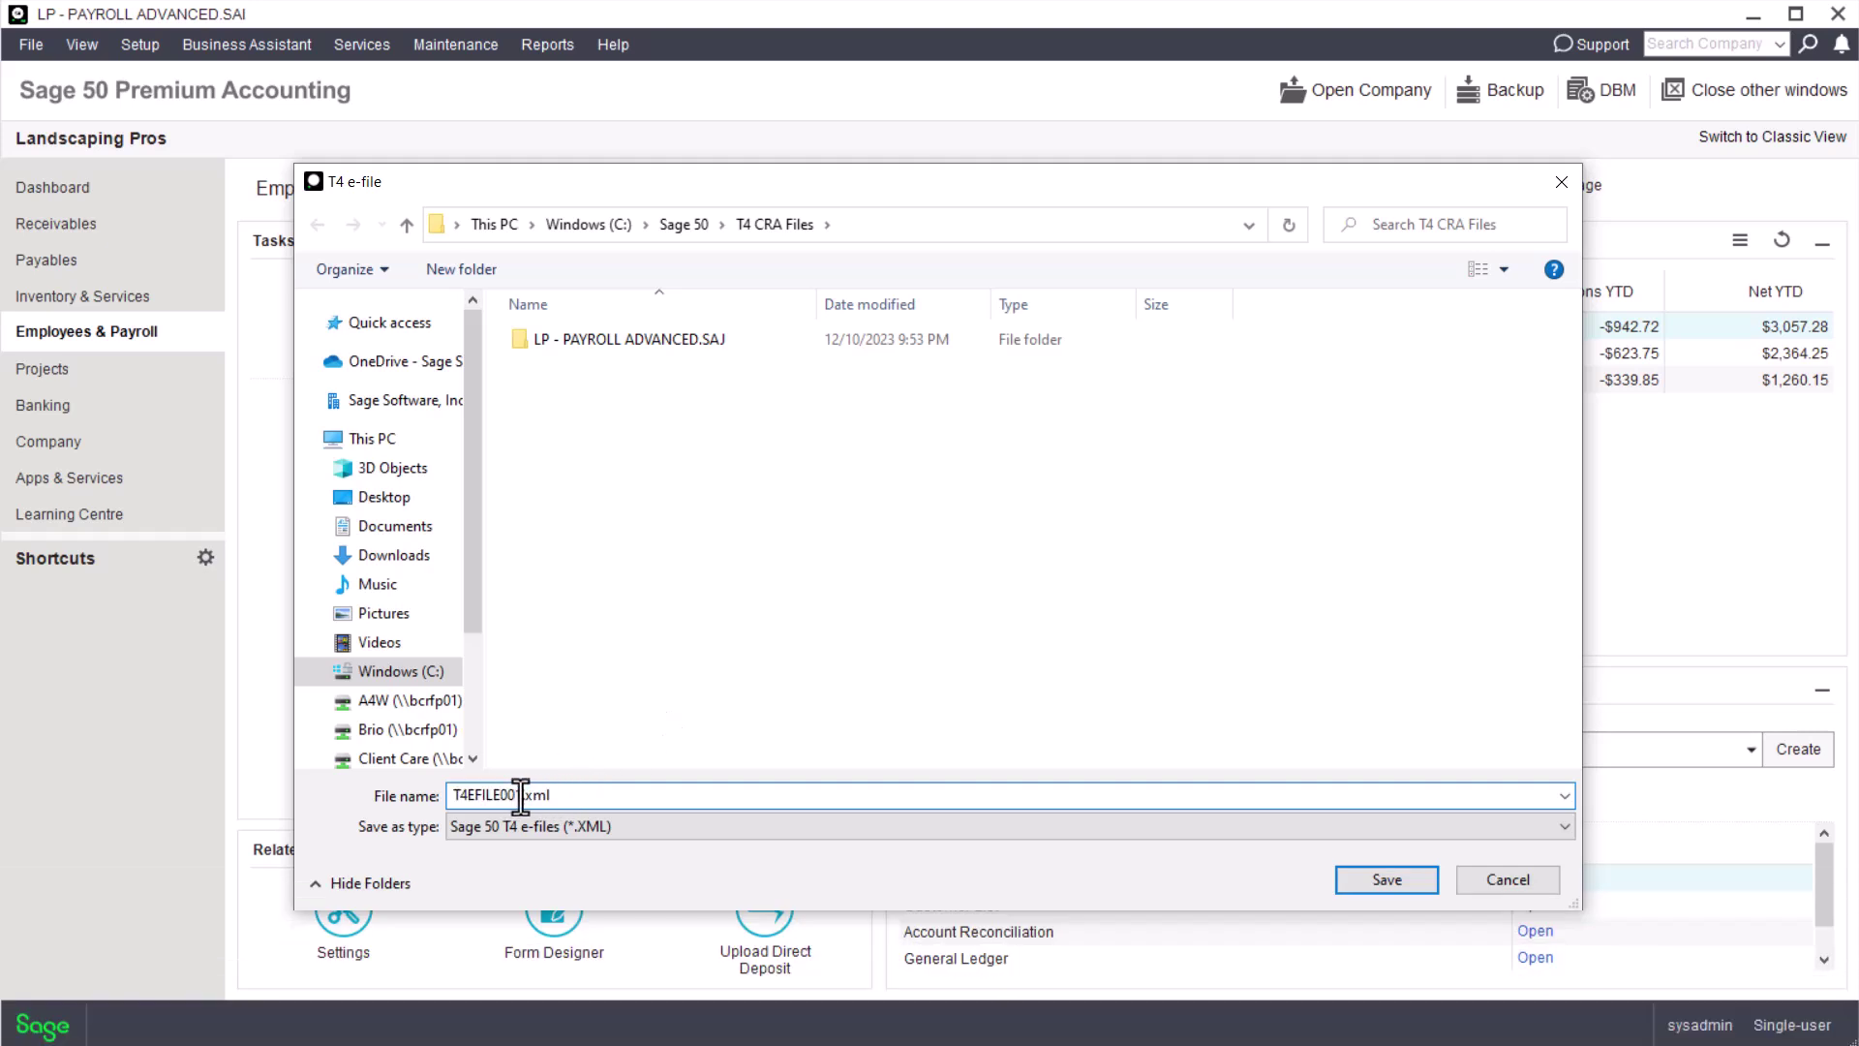
{"action": "left_click_drag", "start_coordinate": [516, 795], "coordinate": [535, 795]}
{"action": "type", "text": "2"}
{"action": "left_click", "coordinate": [1346, 885]}
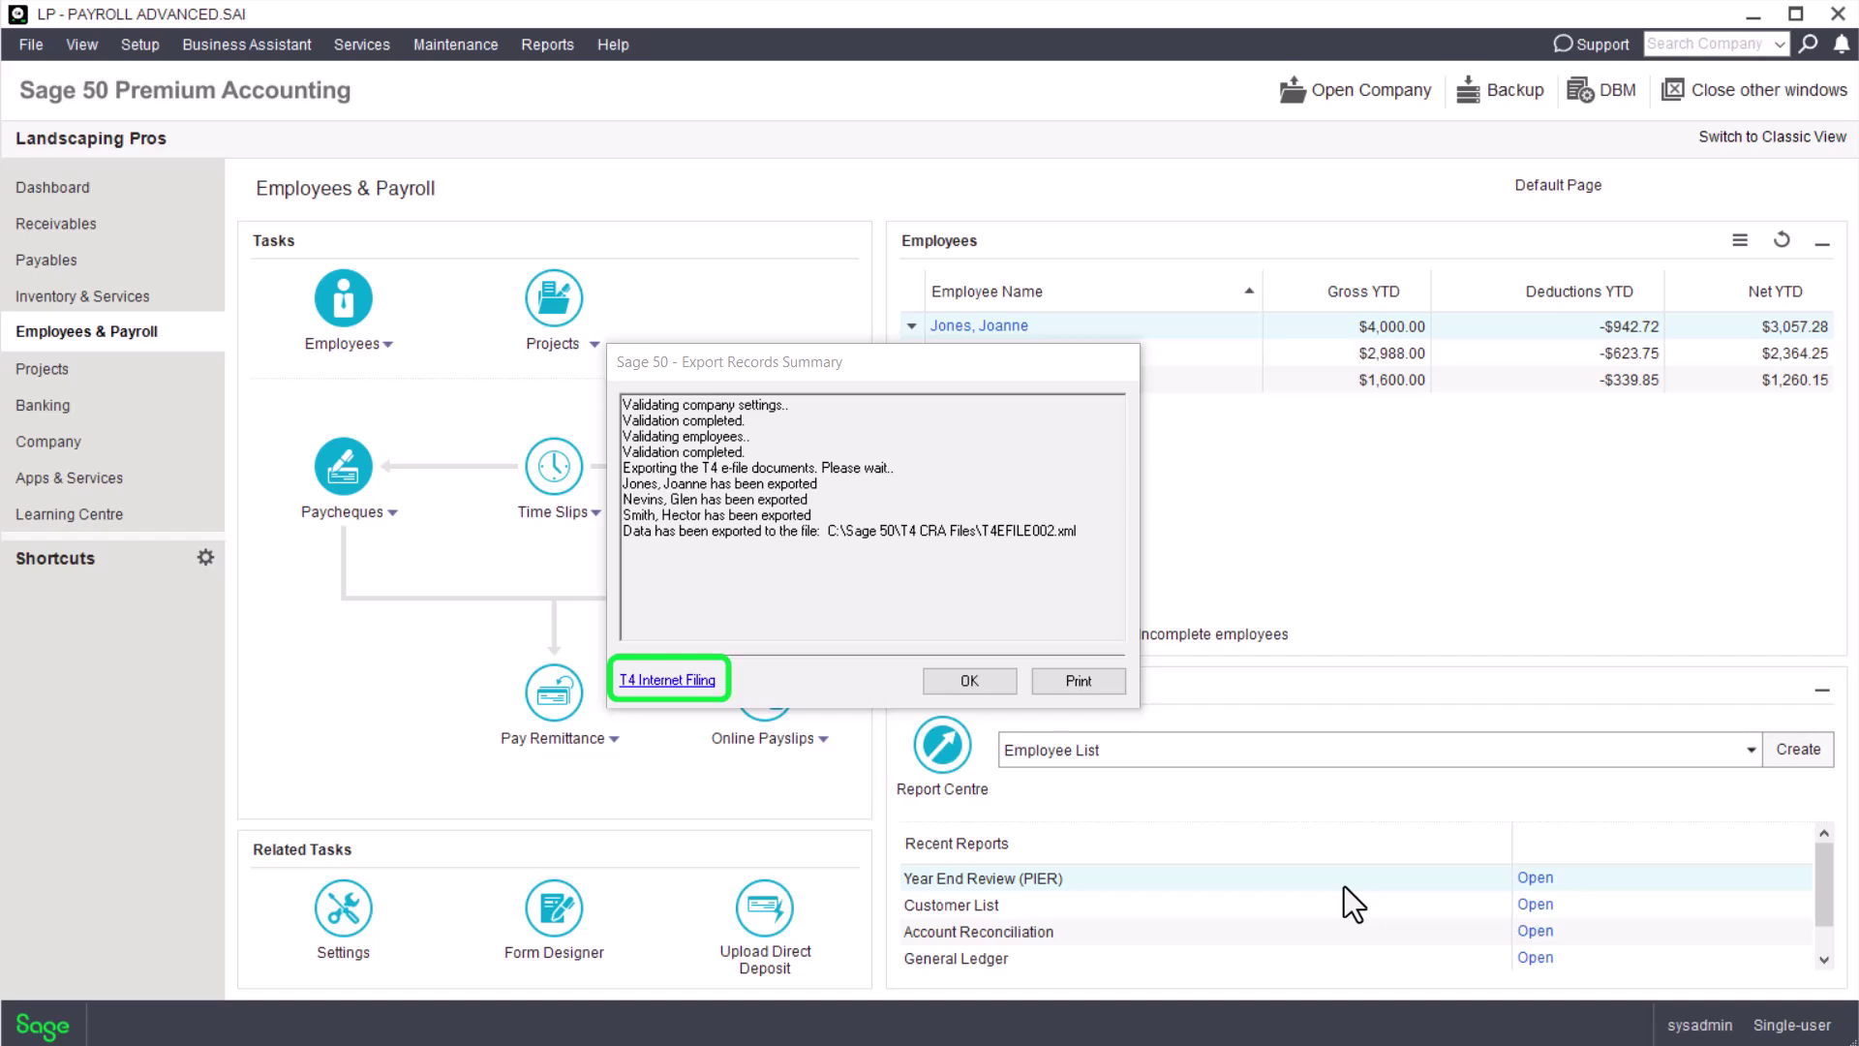
Dismiss the T4 Export Records Summary, then scroll down the Sage University page at sageu.com/en-ca
{"action": "left_click", "coordinate": [947, 683]}
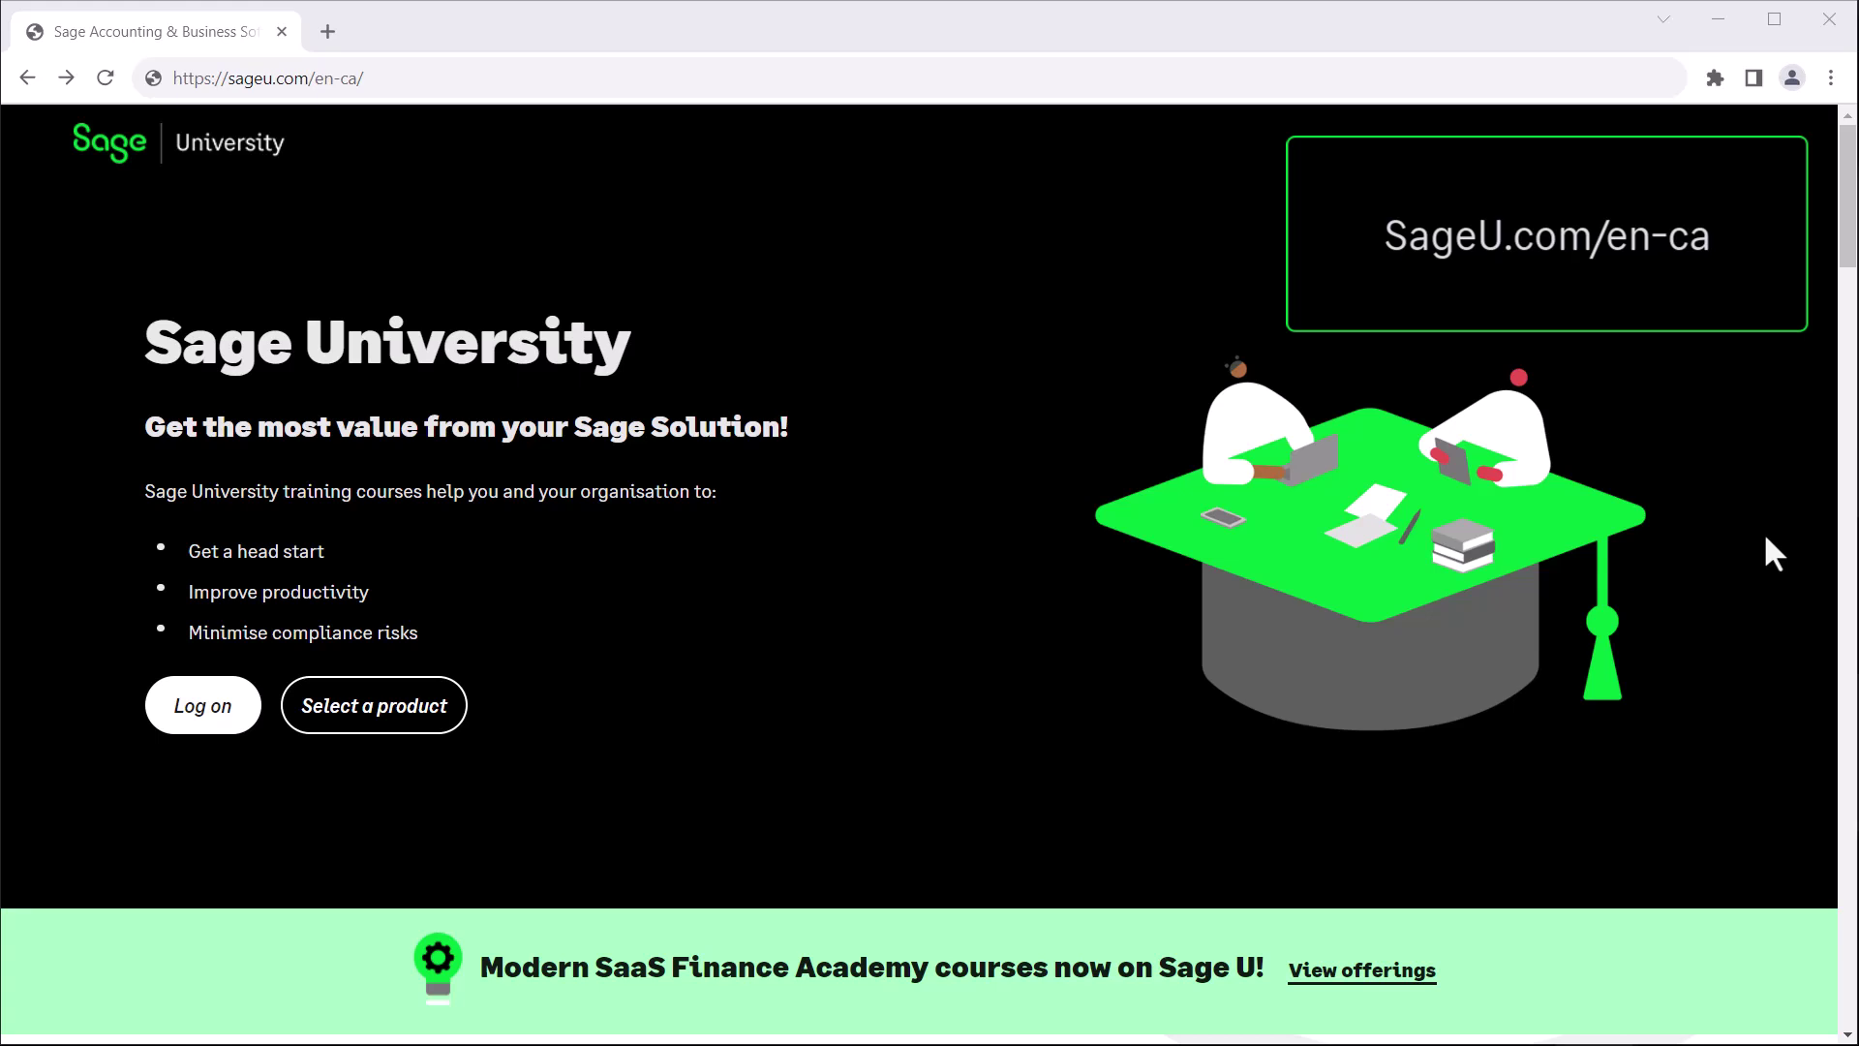
{"action": "scroll", "coordinate": [1766, 539], "scroll_direction": "down", "scroll_amount": 4}
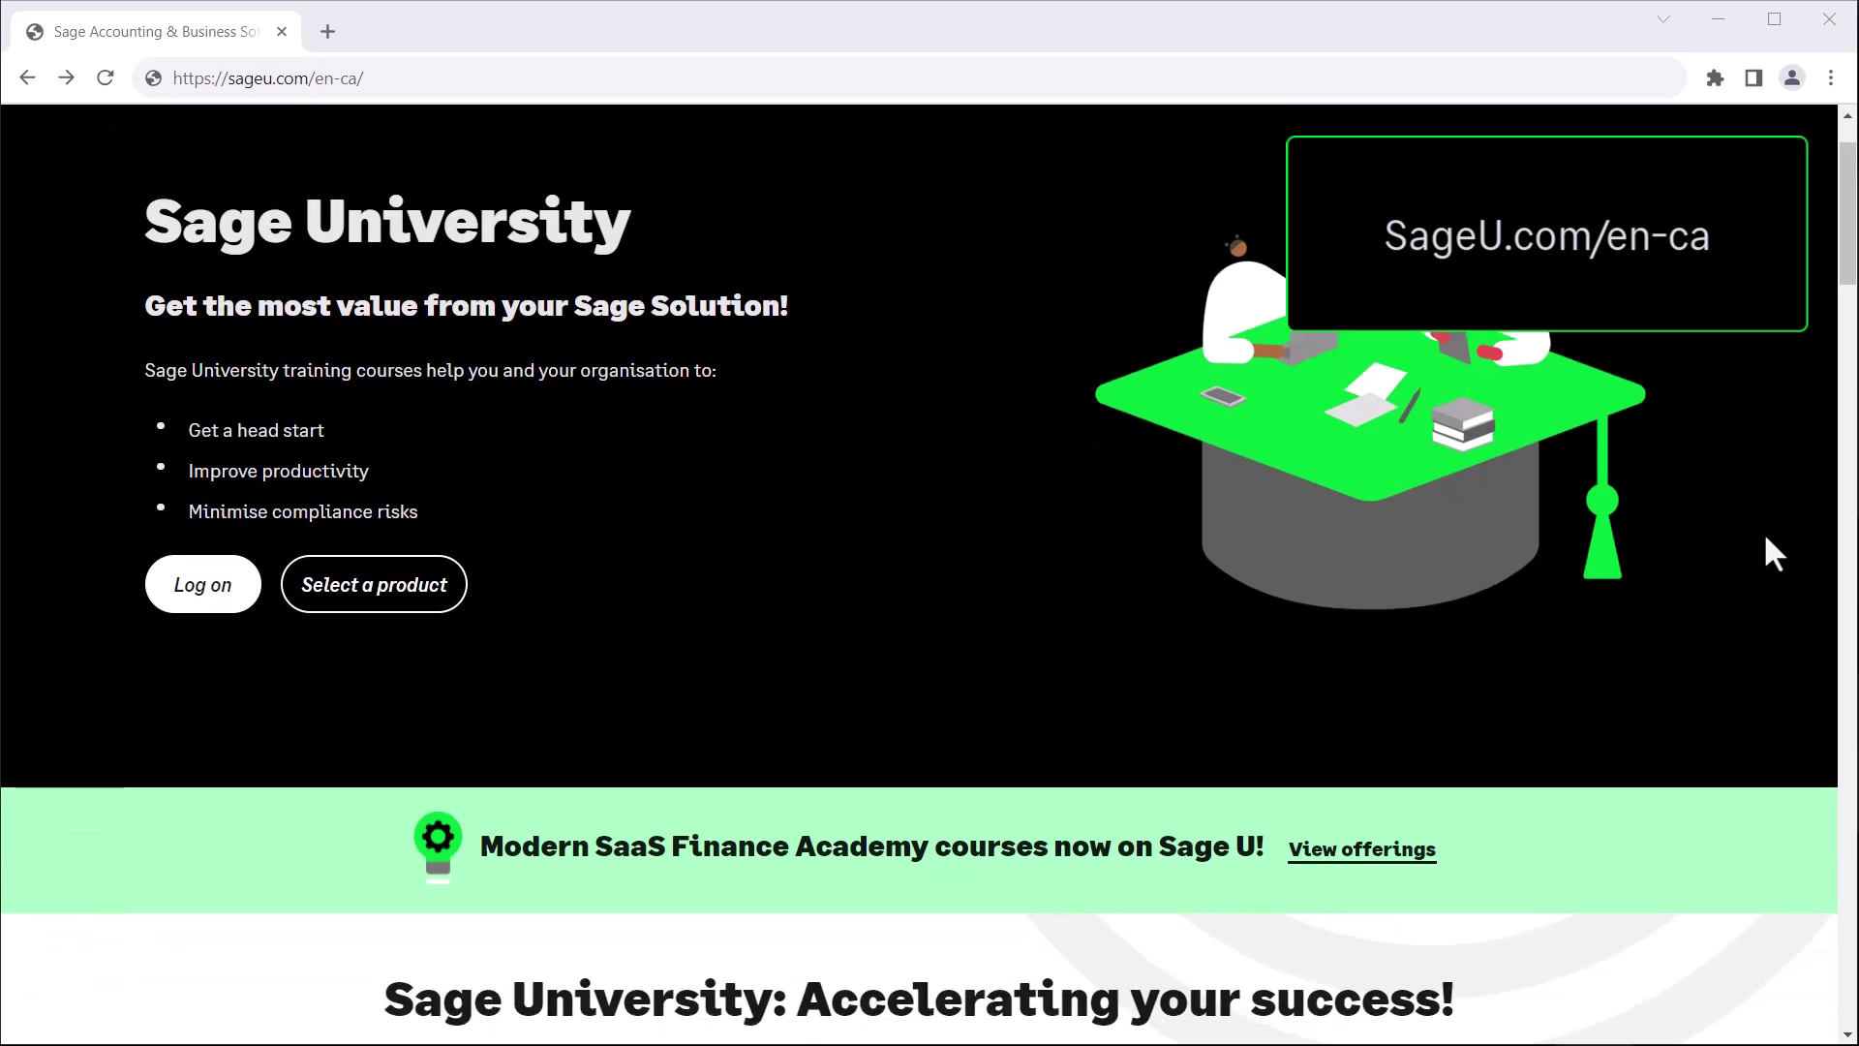
{"action": "scroll", "coordinate": [1764, 536], "scroll_direction": "down", "scroll_amount": 5}
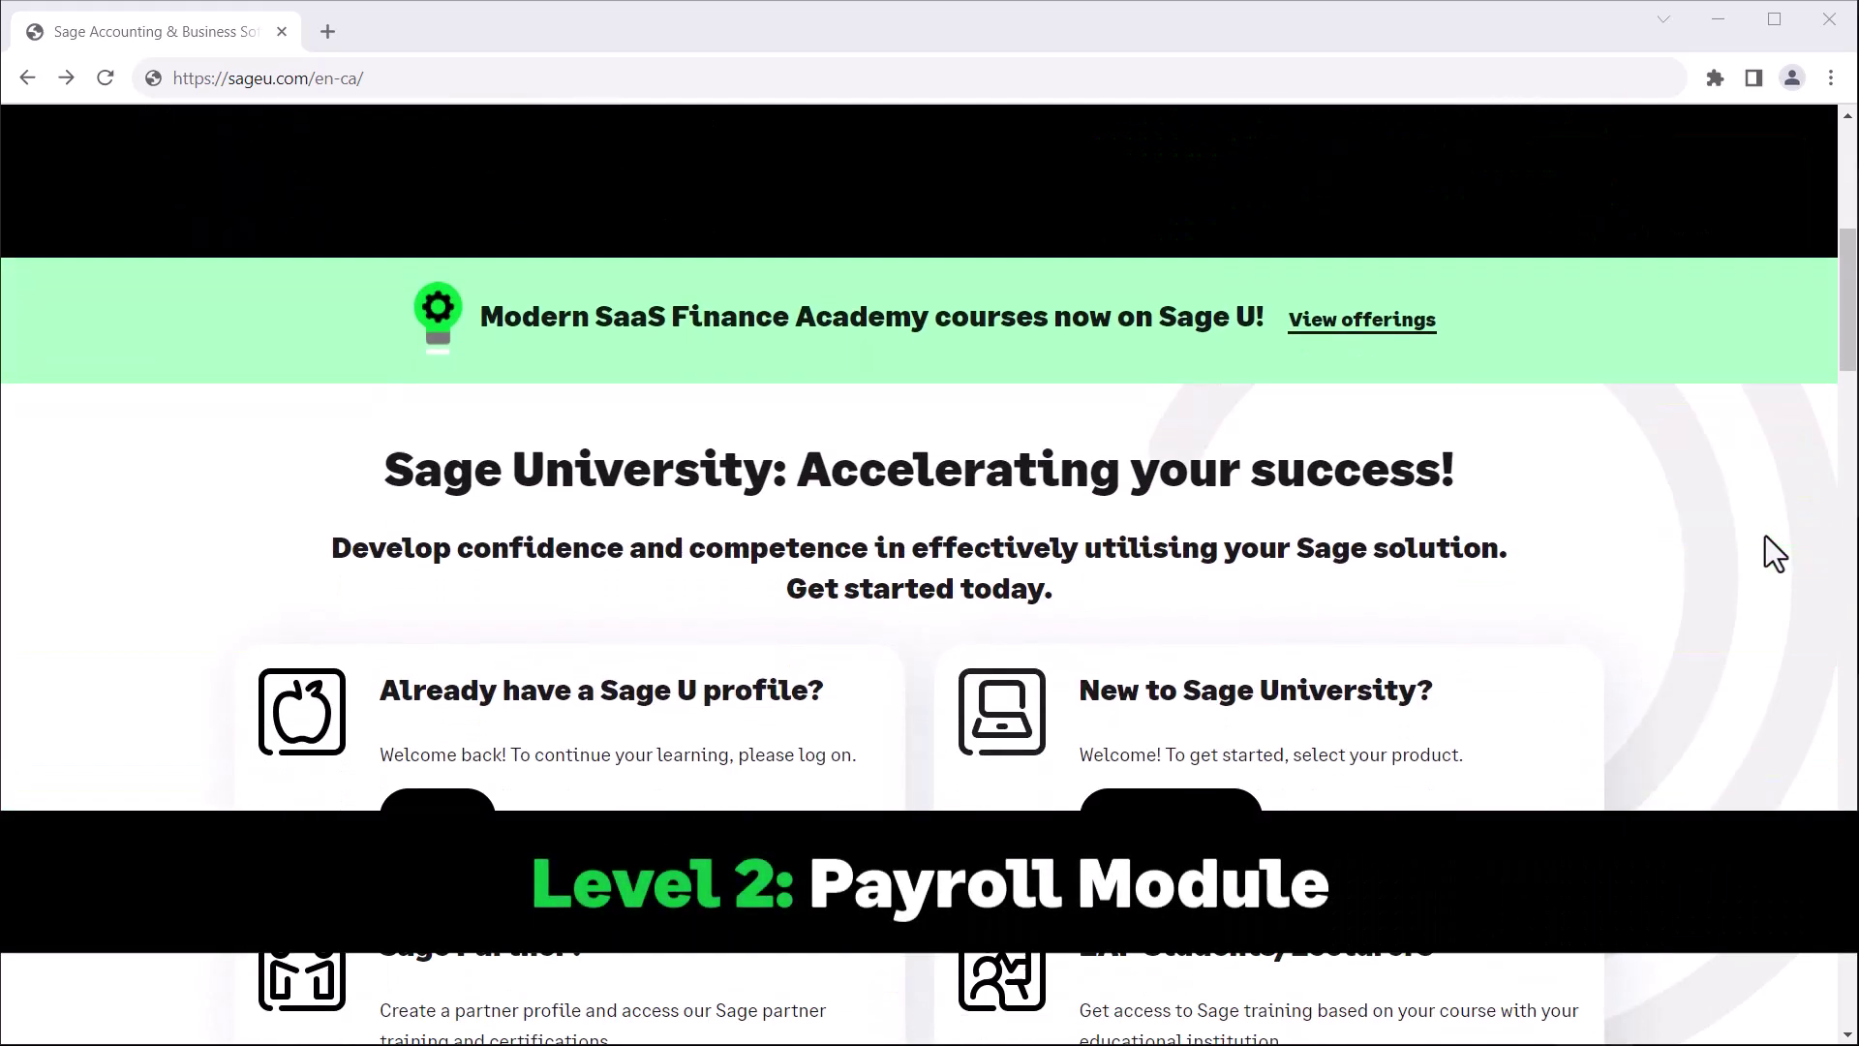